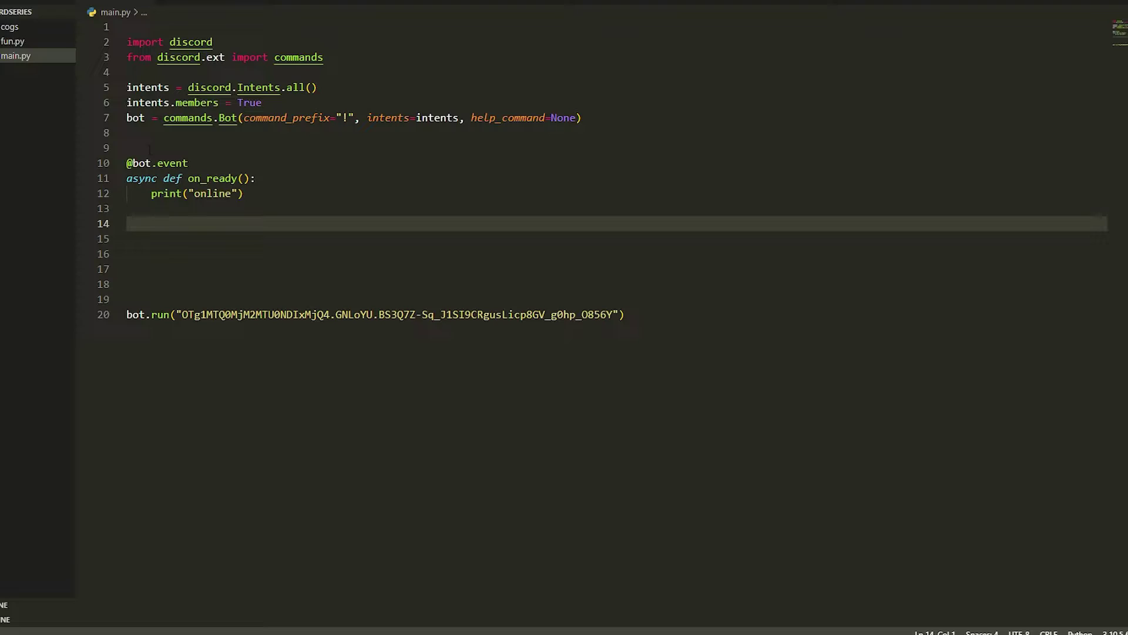
key(Return)
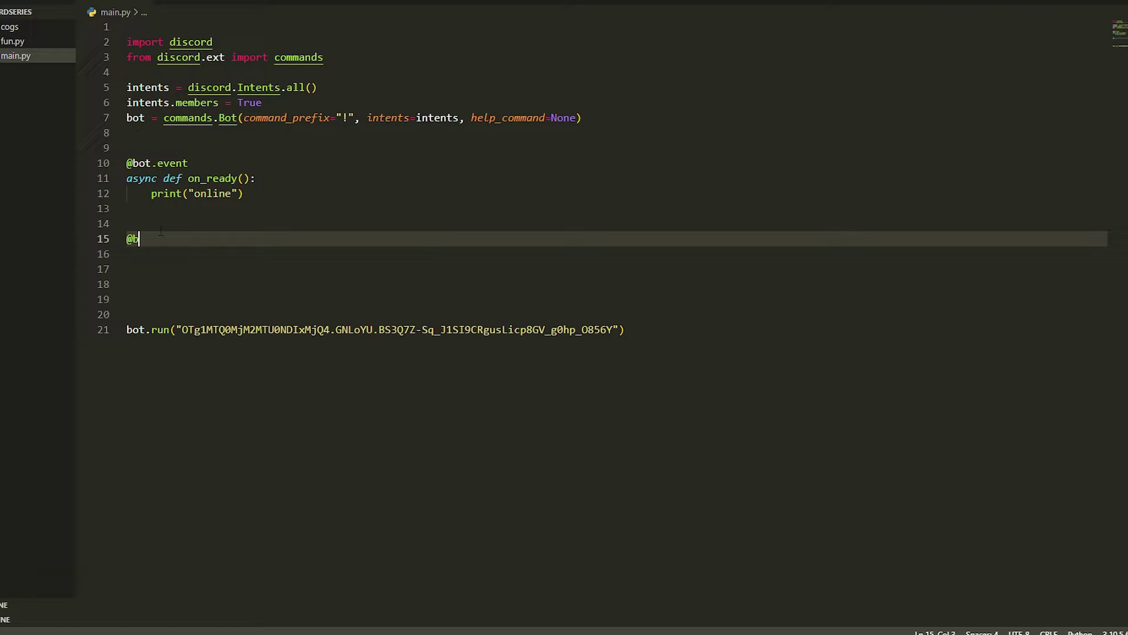
text(@bot.group()
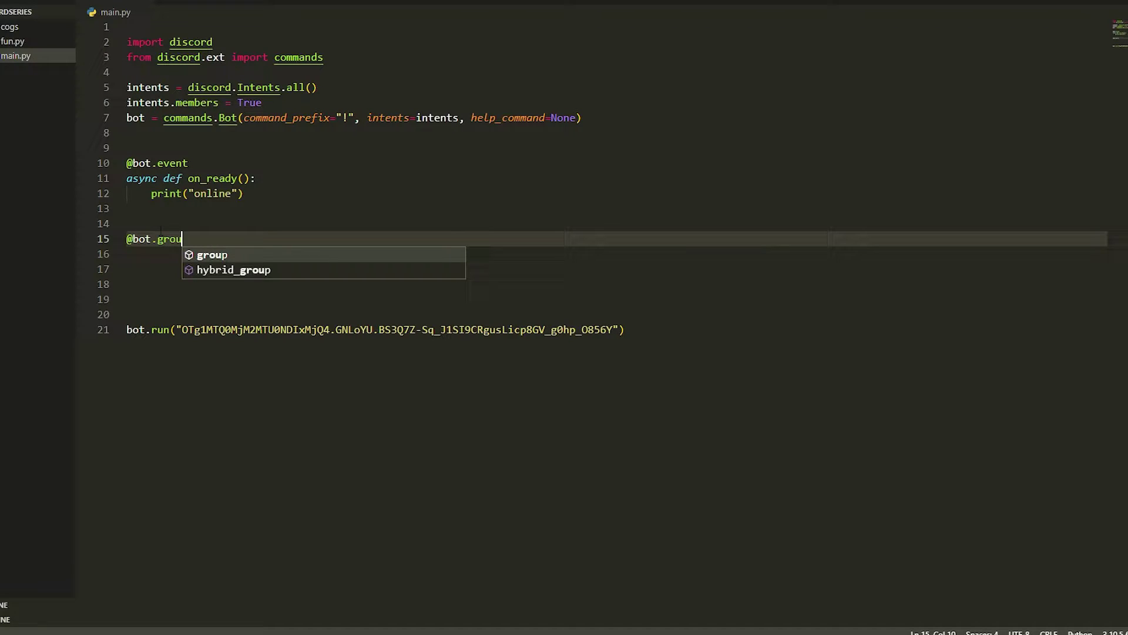
key(End)
key(Return)
text(a)
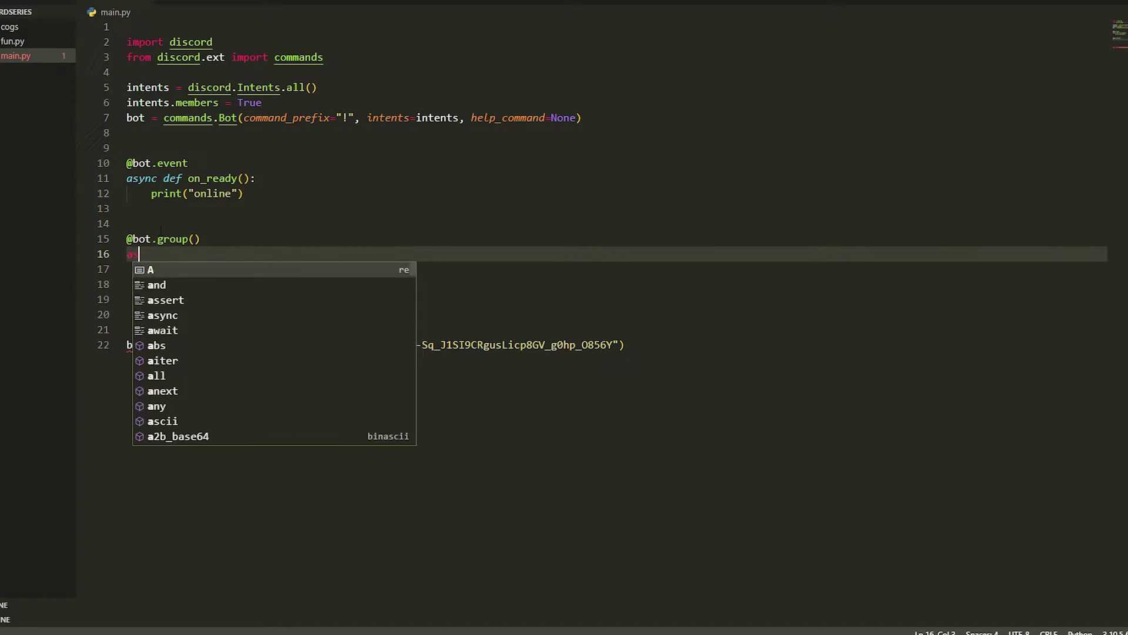
key(ctrl+z)
key(Left)
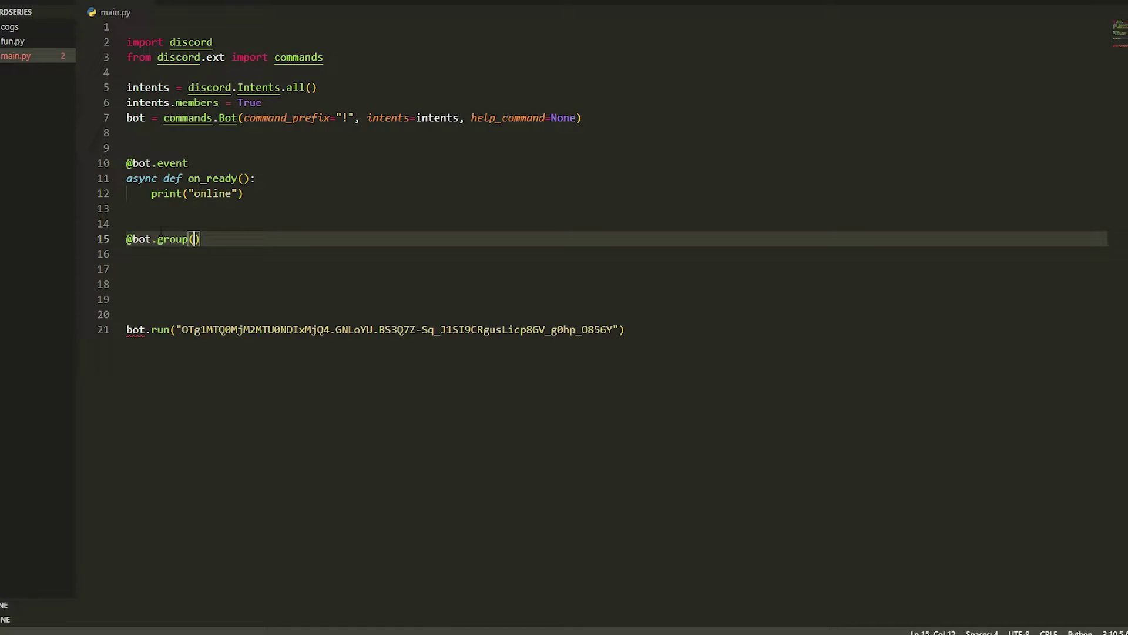
text(name=")
text(help)
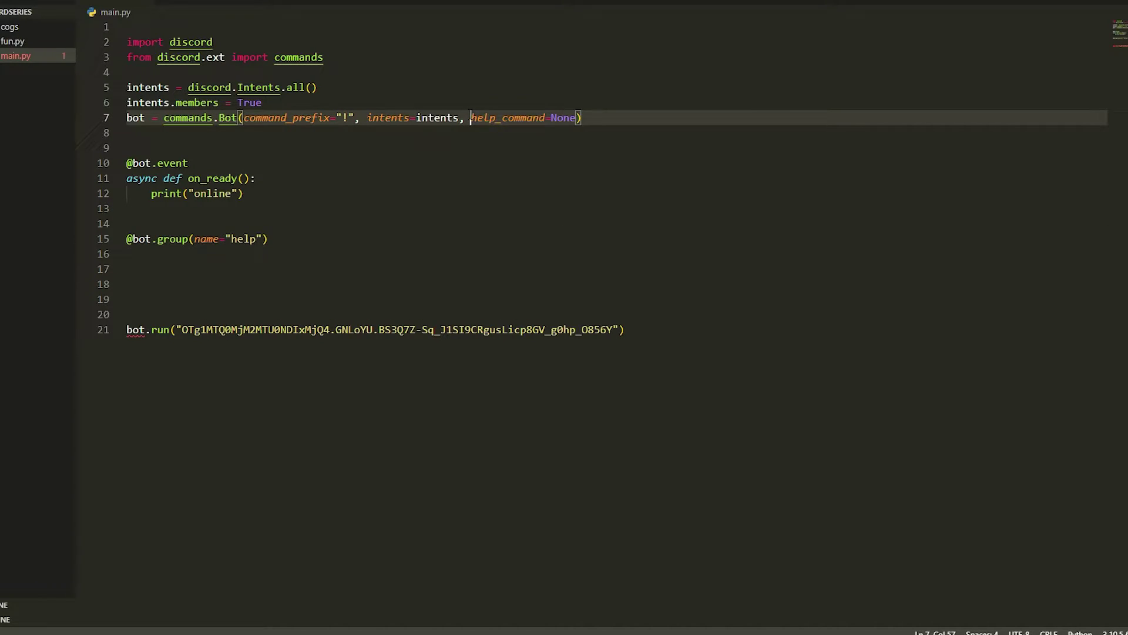
drag(470, 117, 579, 118)
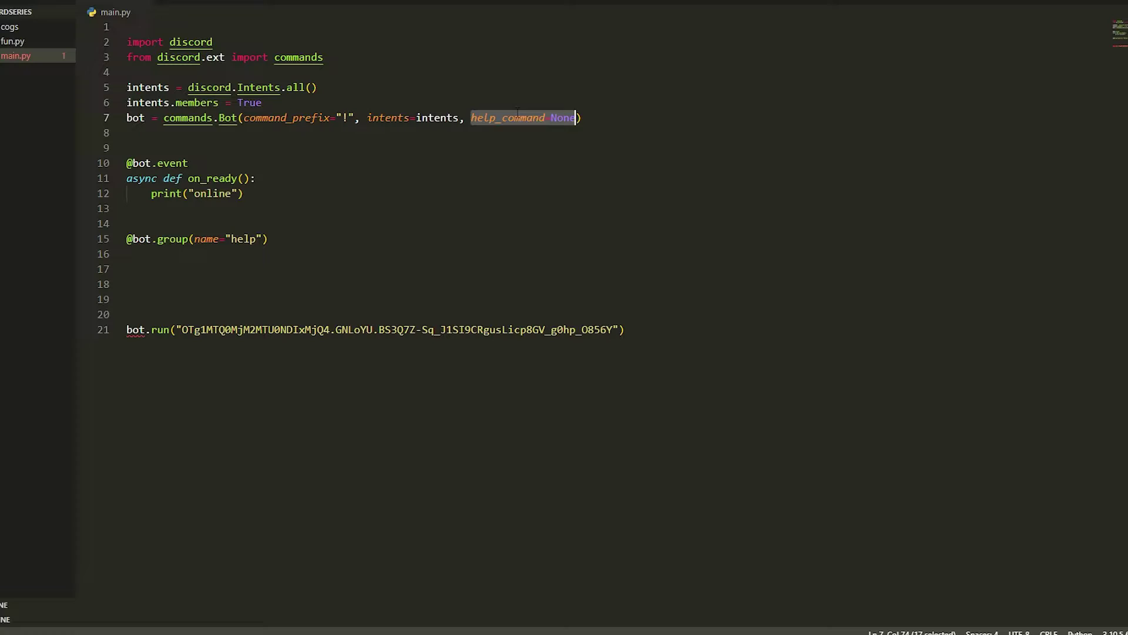
click(408, 147)
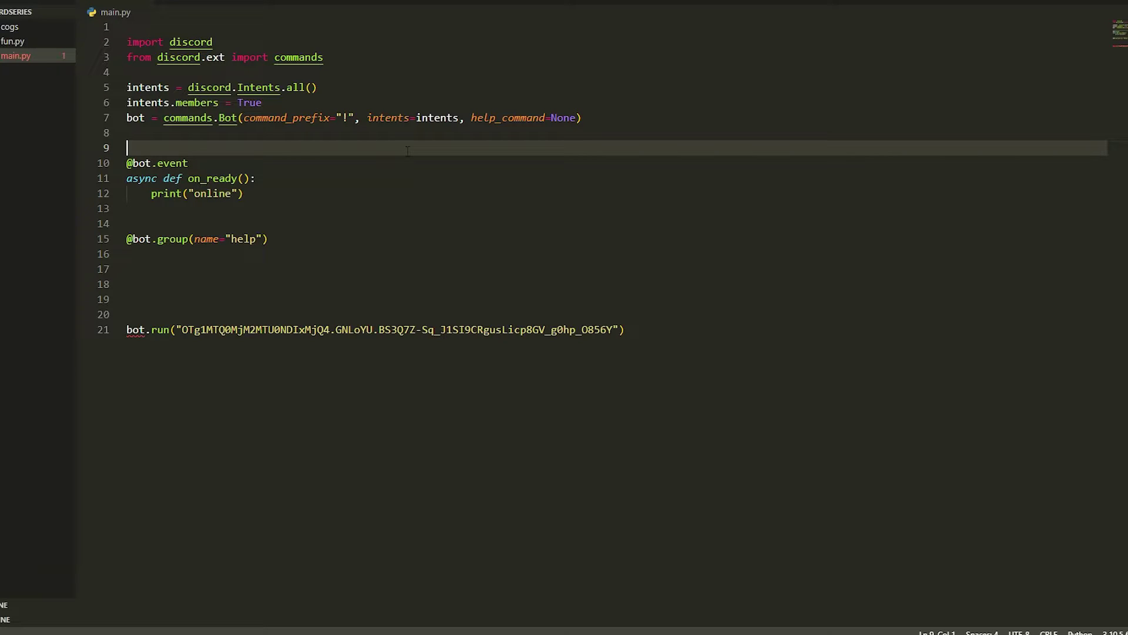
- Pass invoke_without_command=True to the help group decorator on line 15
click(274, 239)
key(Left)
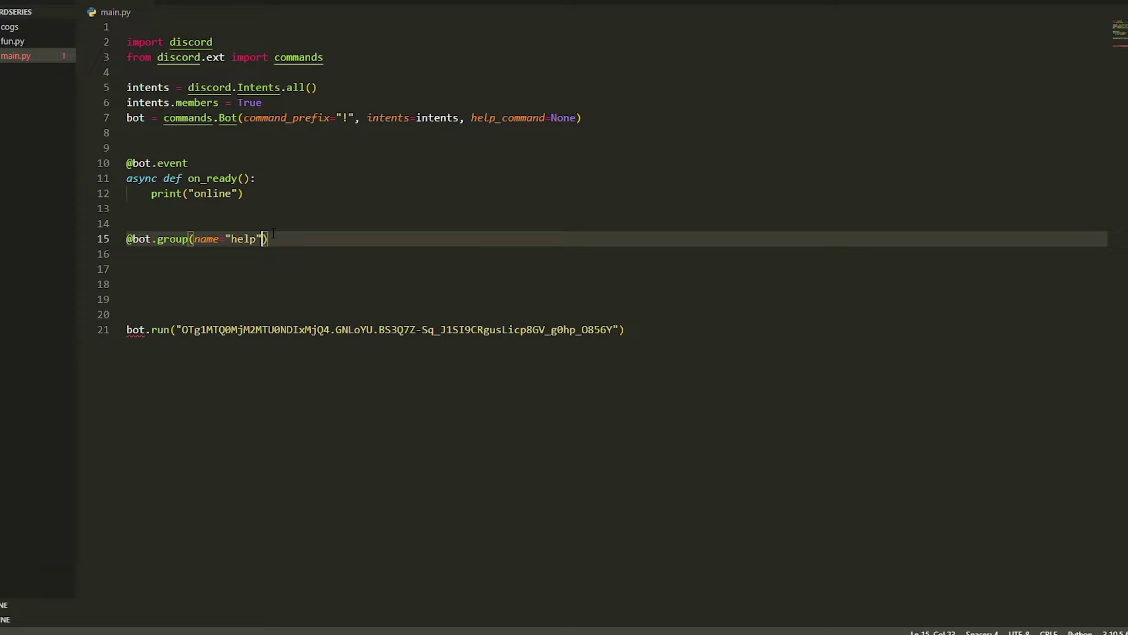
text(, in)
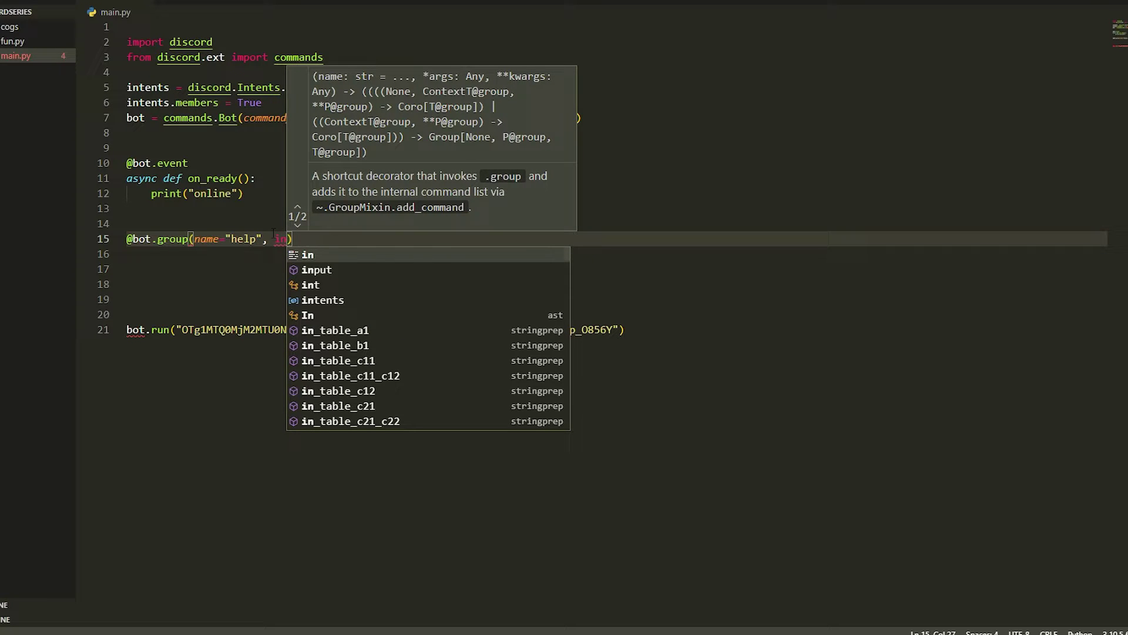
text(voke)
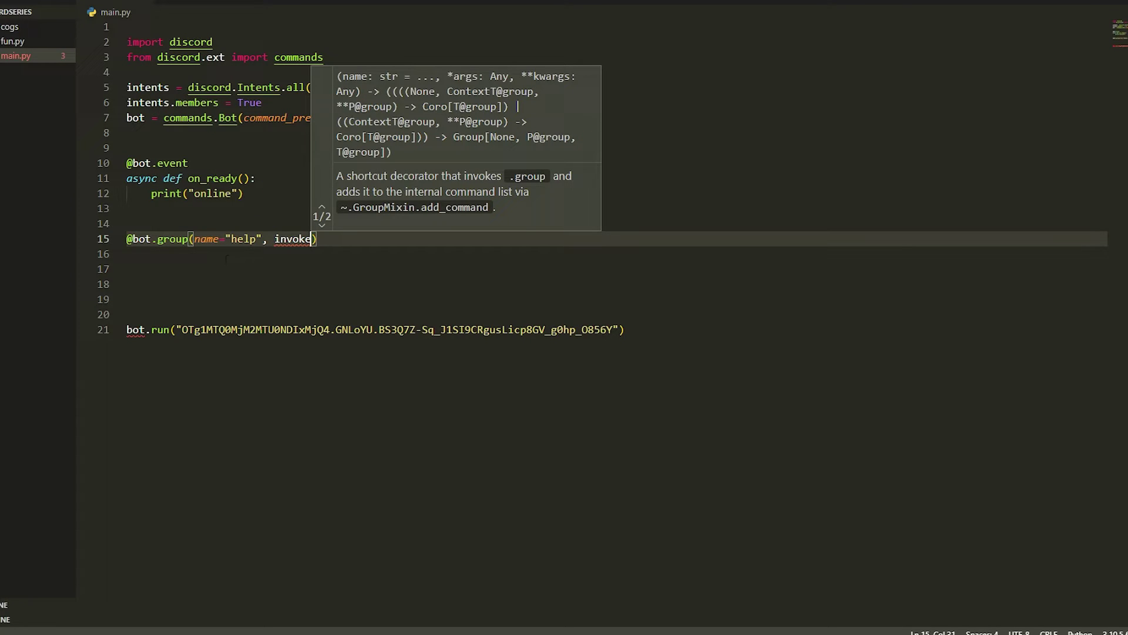
key(Down)
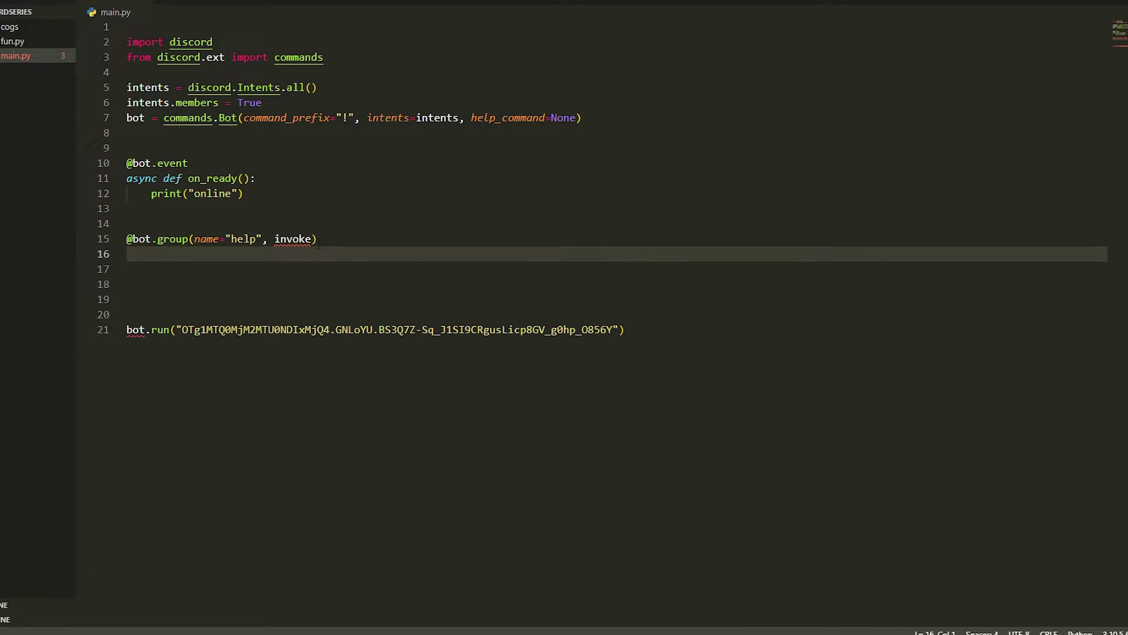
key(Up)
text(_)
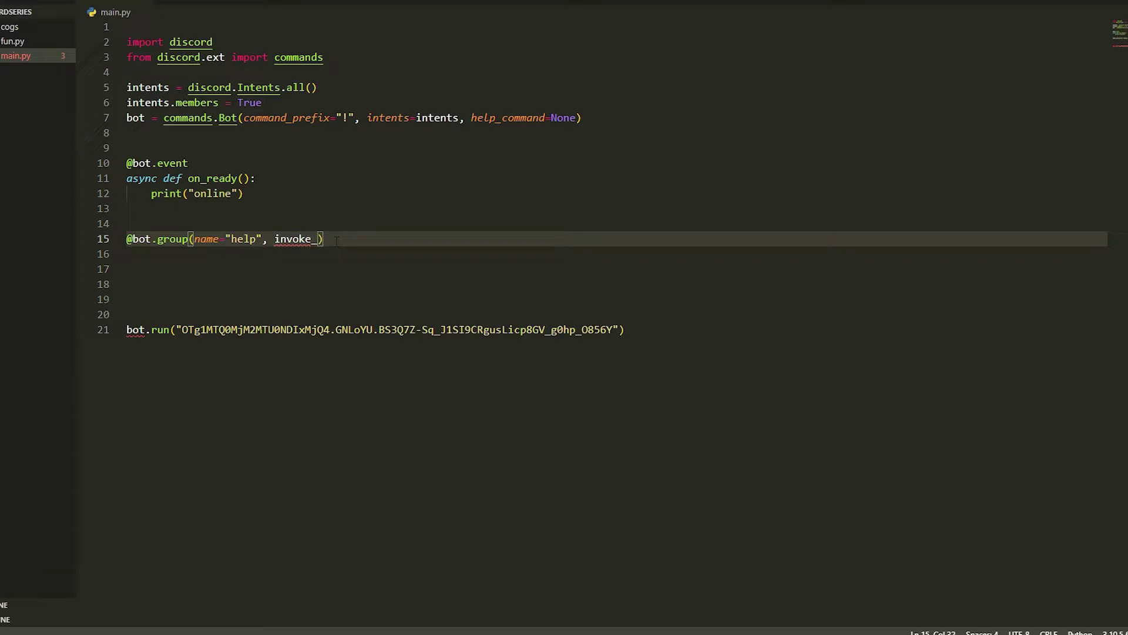
text(without_c)
text(ommand=Tr)
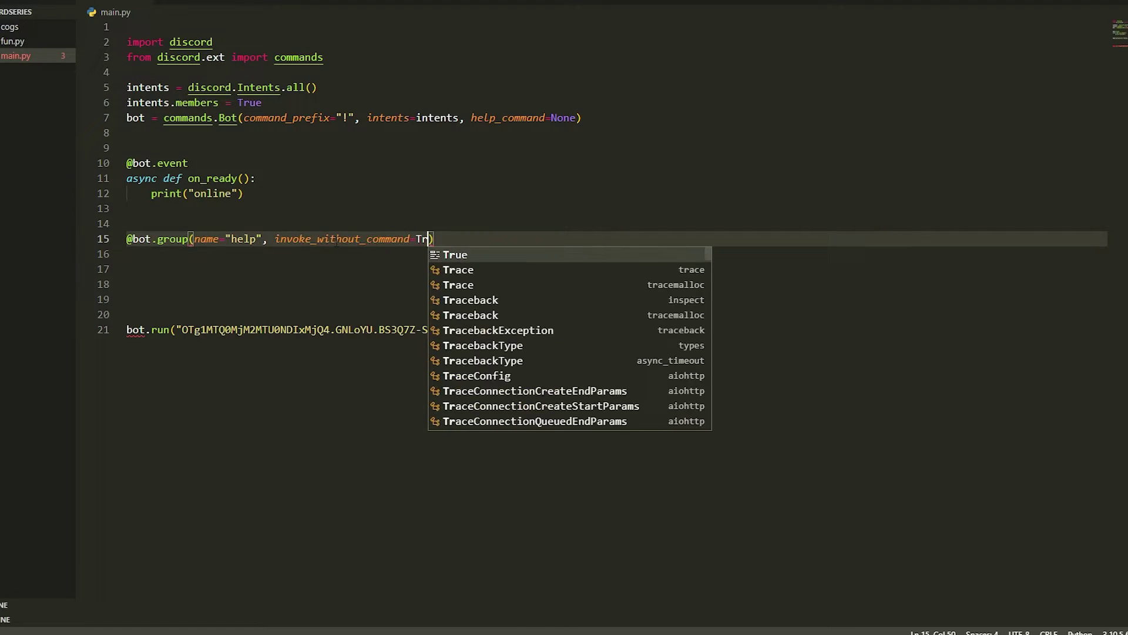
text(ue)
key(Escape)
- Define the help function beneath the help group decorator
key(End)
key(Return)
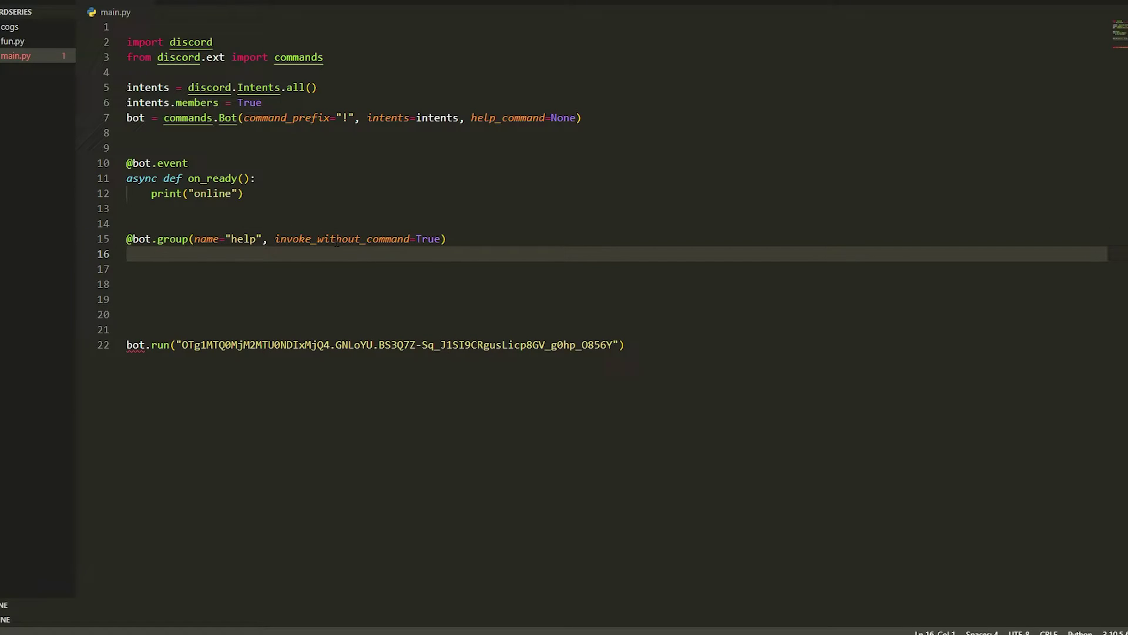
text(async def )
text(help()
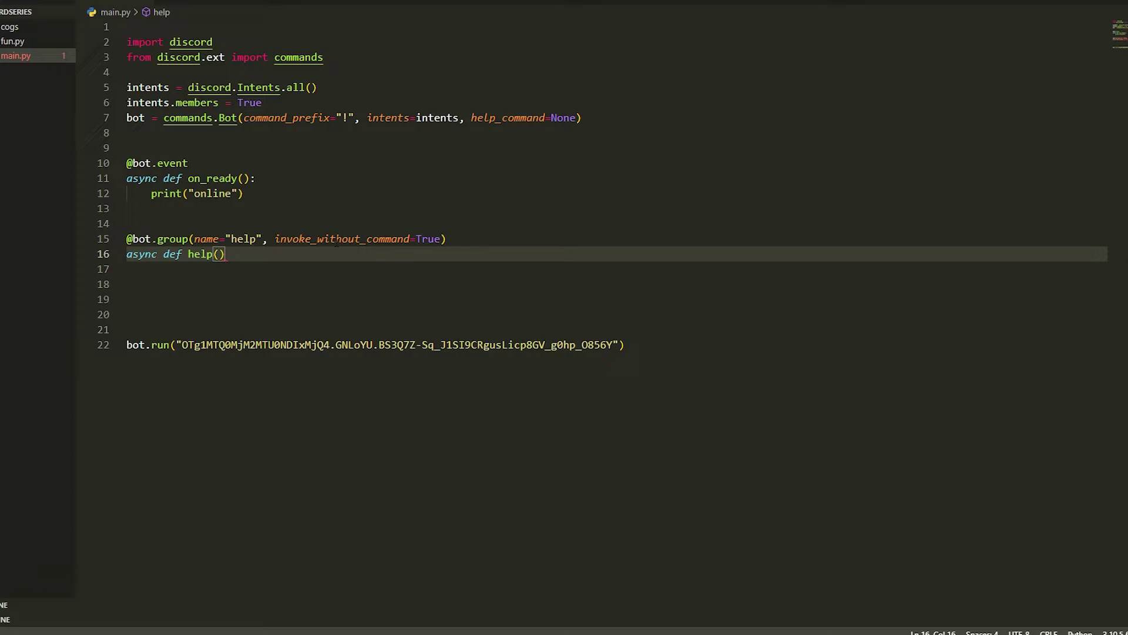
text(ctx)
key(Right)
text(:)
key(Return)
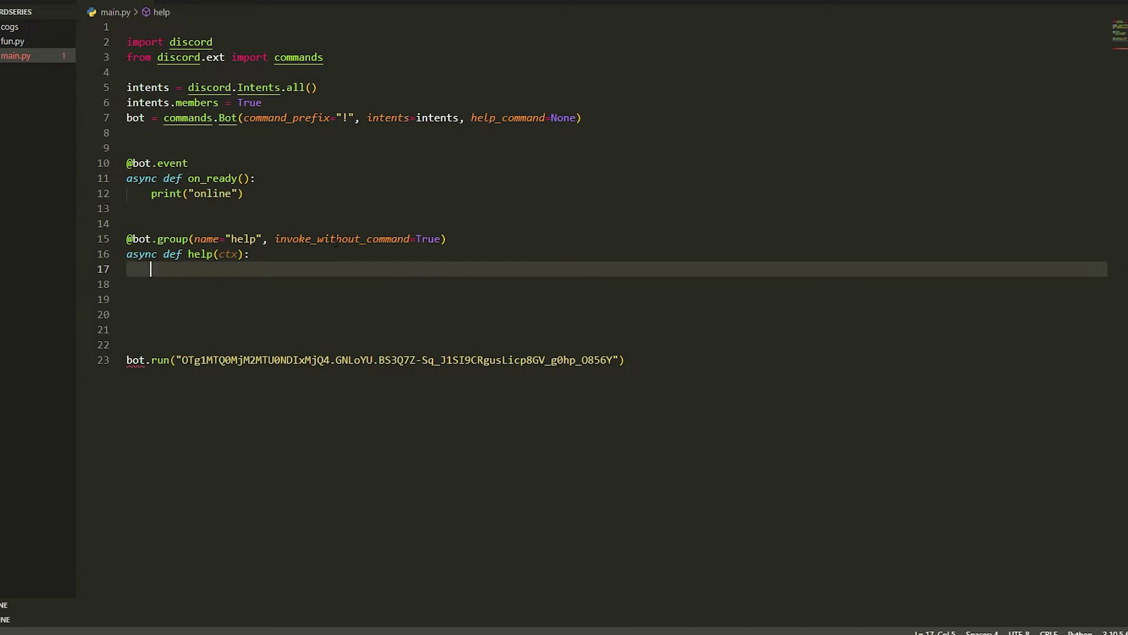
key(Return)
key(BackSpace)
text(a)
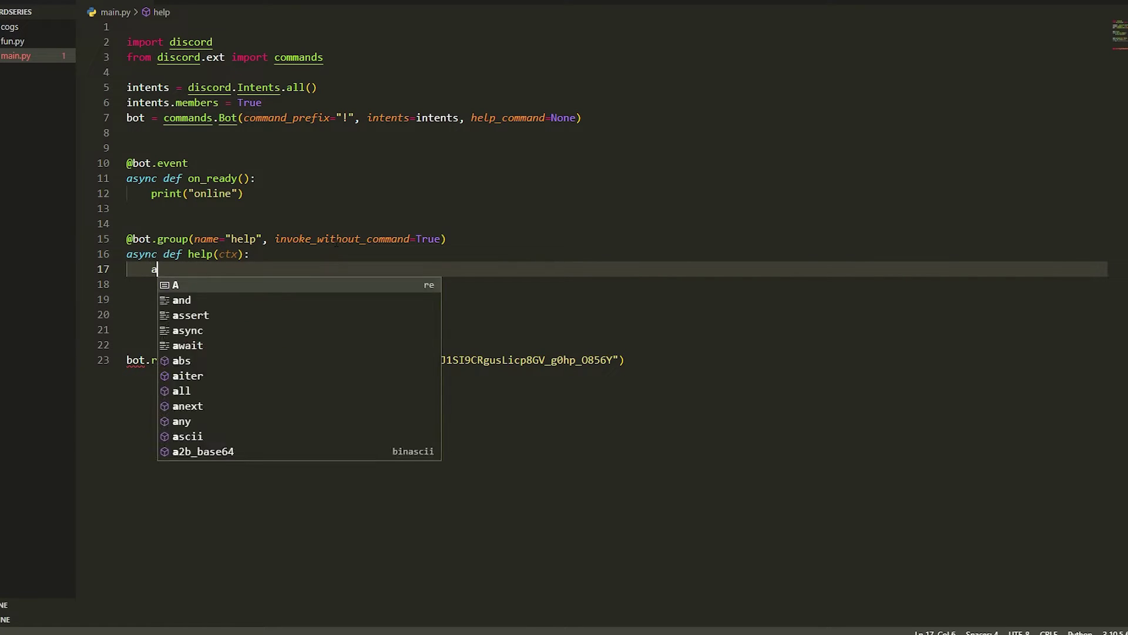
text(wait ctx.send)
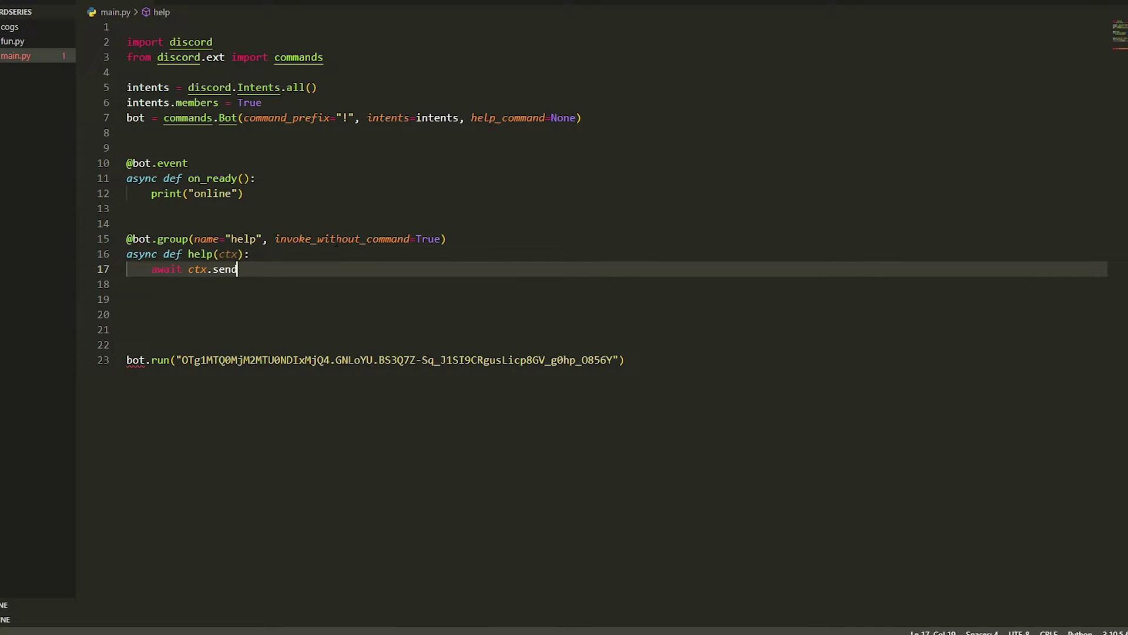
text((")
text(GAm)
- Make the help function send "Games\nUtilitys\nEcosystem" on line 17
key(BackSpace)
key(BackSpace)
text(ames)
text( Utilit)
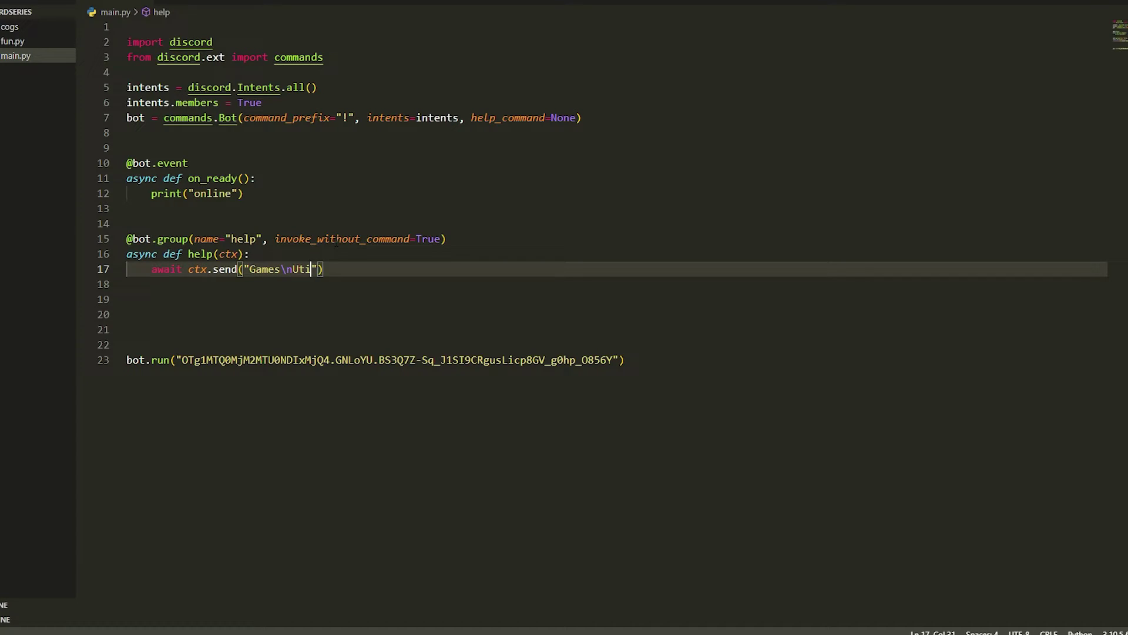
text(ys\n)
text( Ecosye)
key(BackSpace)
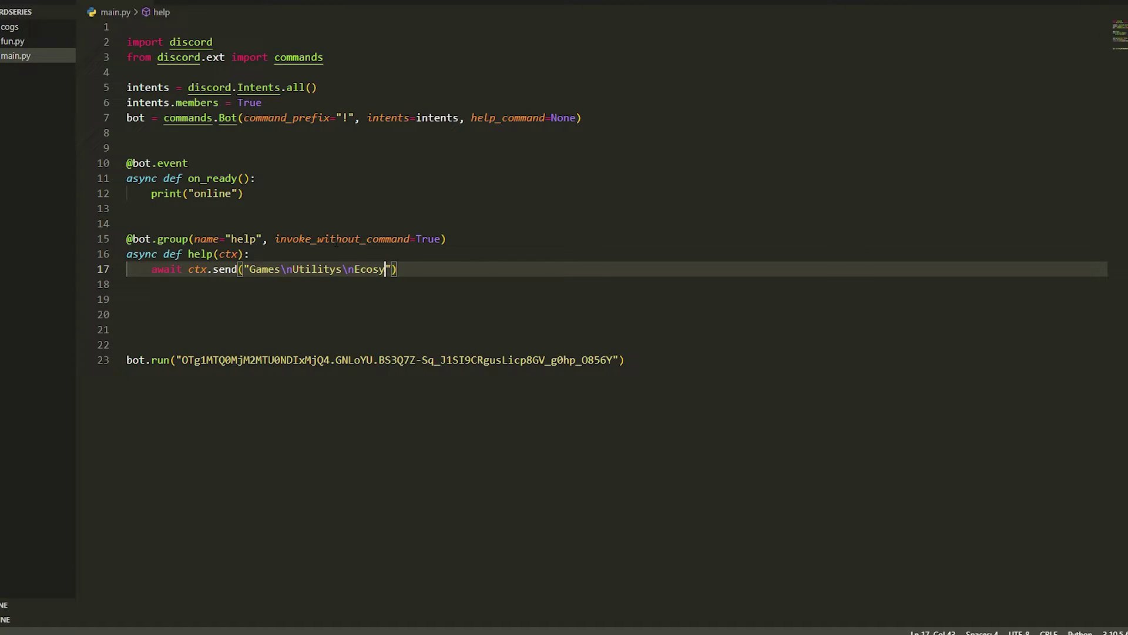
text(stem)
key(Home)
key(Down)
key(Up)
key(End)
key(Return)
key(Return)
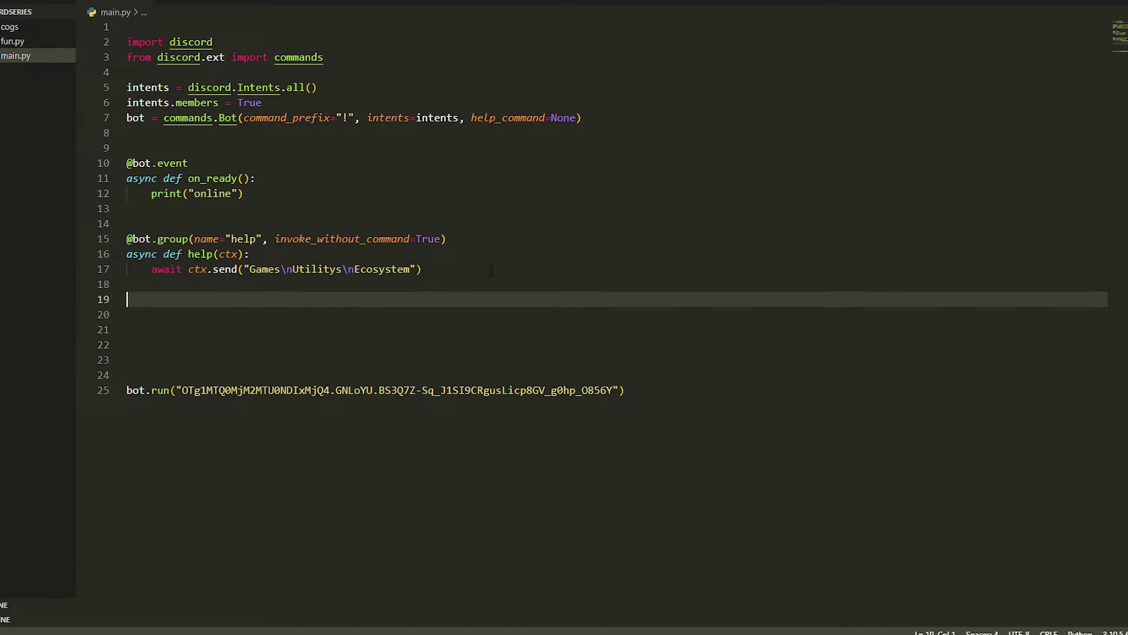
text(@)
text(help)
key(Escape)
text(.command)
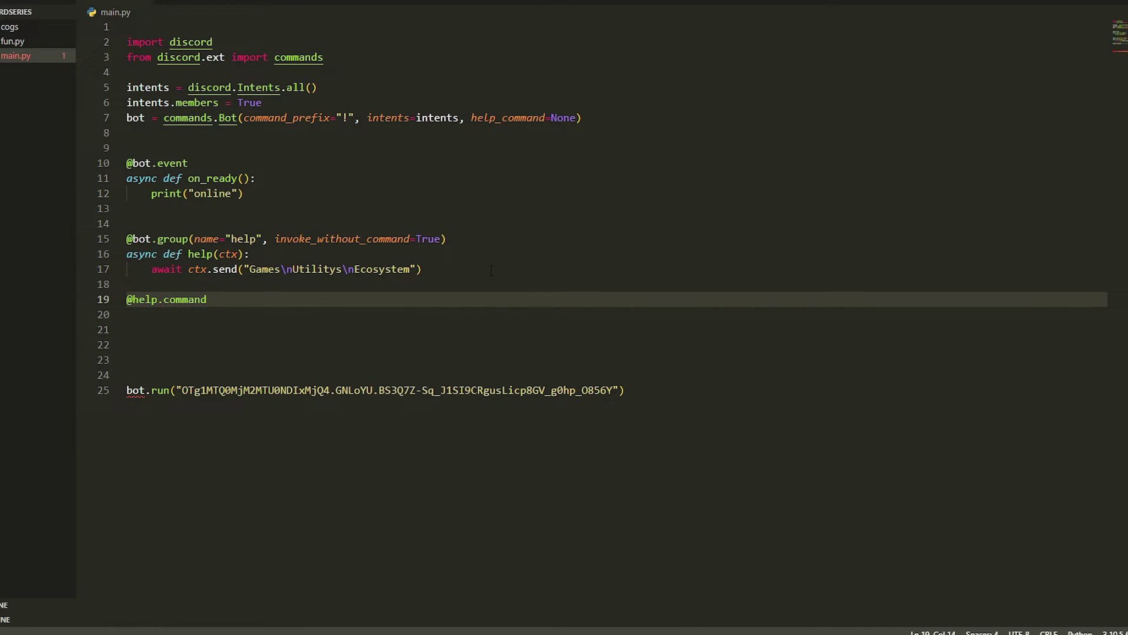
text(())
key(Return)
text(async d)
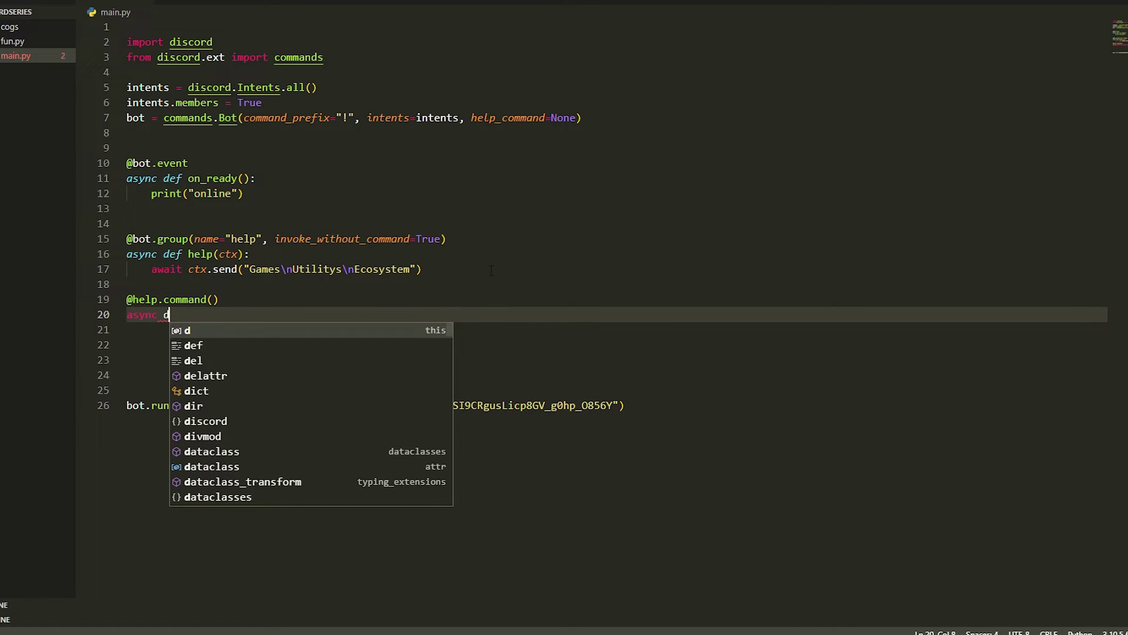
text(ef game())
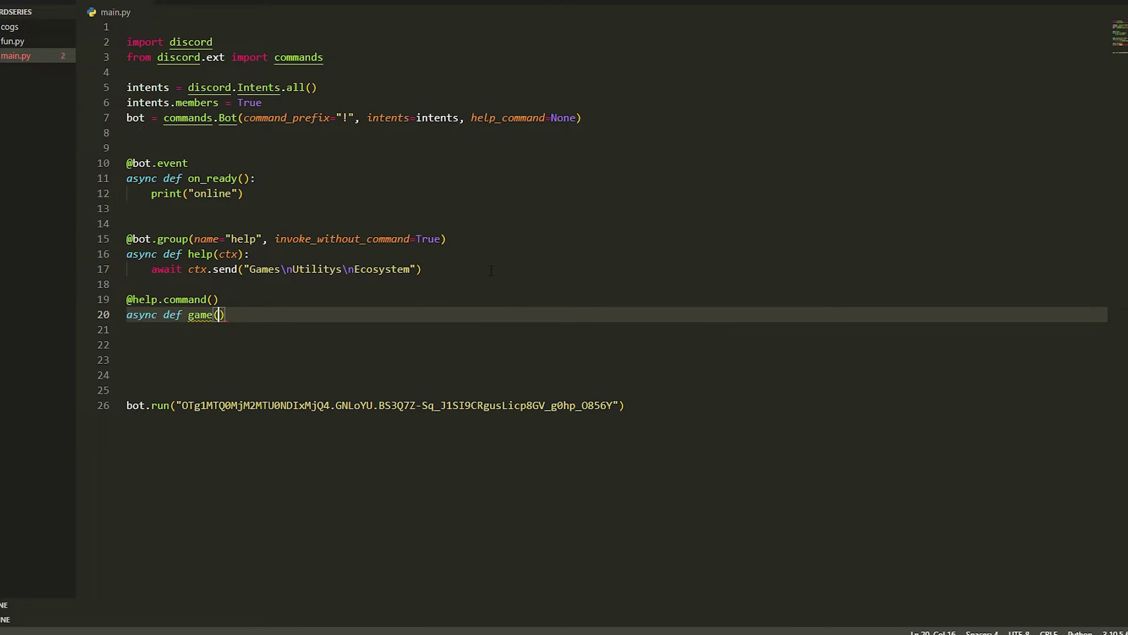
text(ctx):)
key(Return)
text(await )
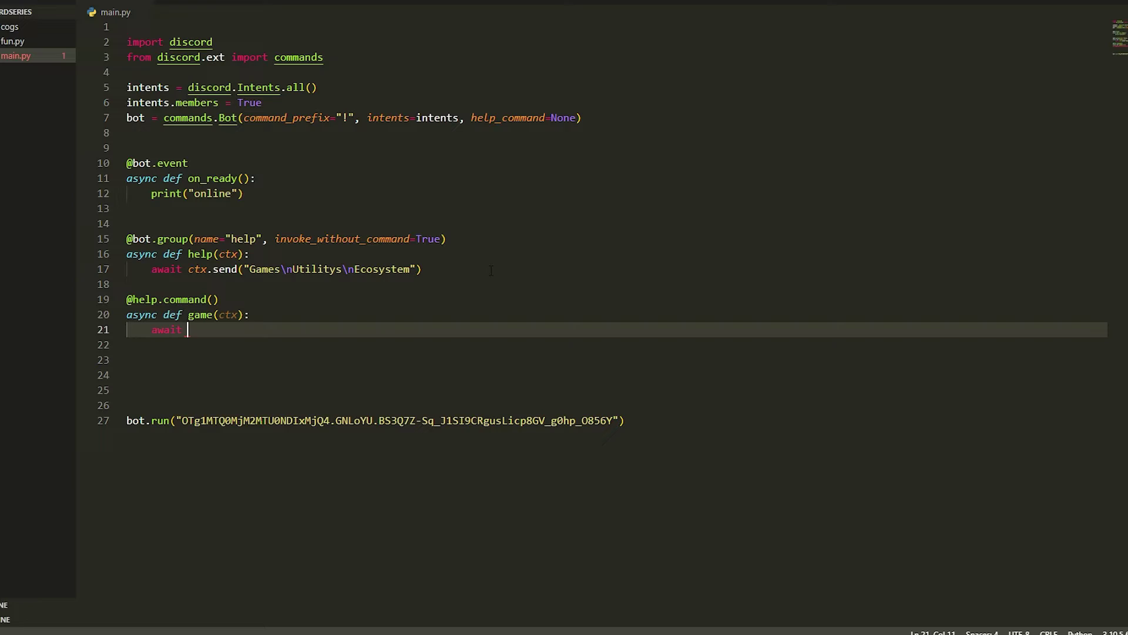
text(ctx.send)
text(("T)
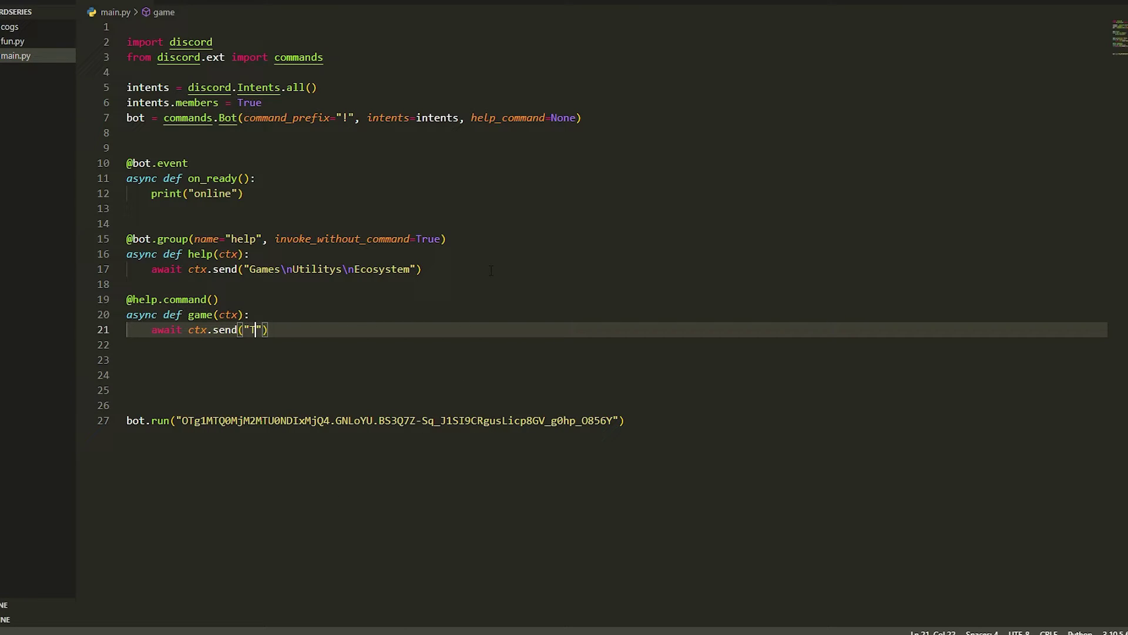
text(hese ar)
text(e the game comm)
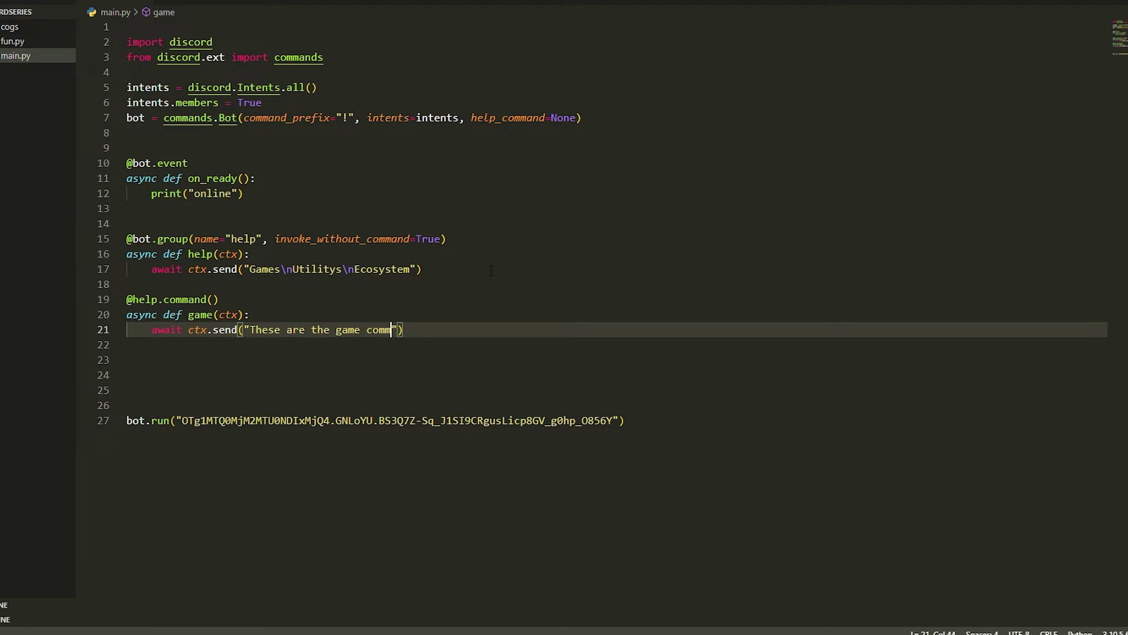
text(and )
text(``)
text(rps)
key(Right)
key(End)
key(Return)
key(Return)
key(BackSpace)
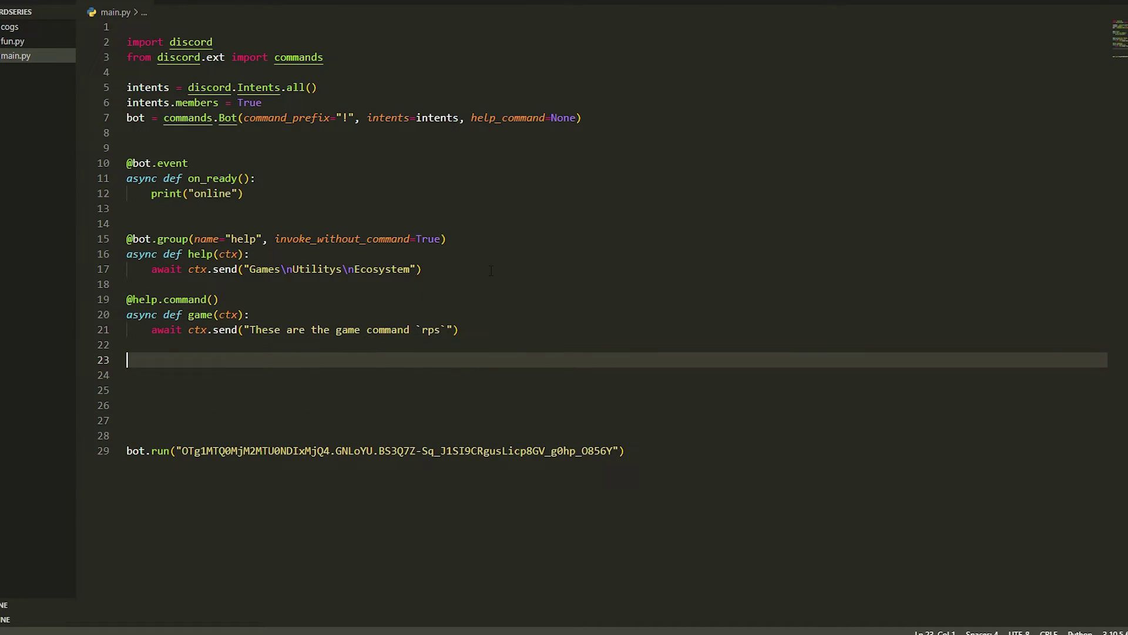
text(@)
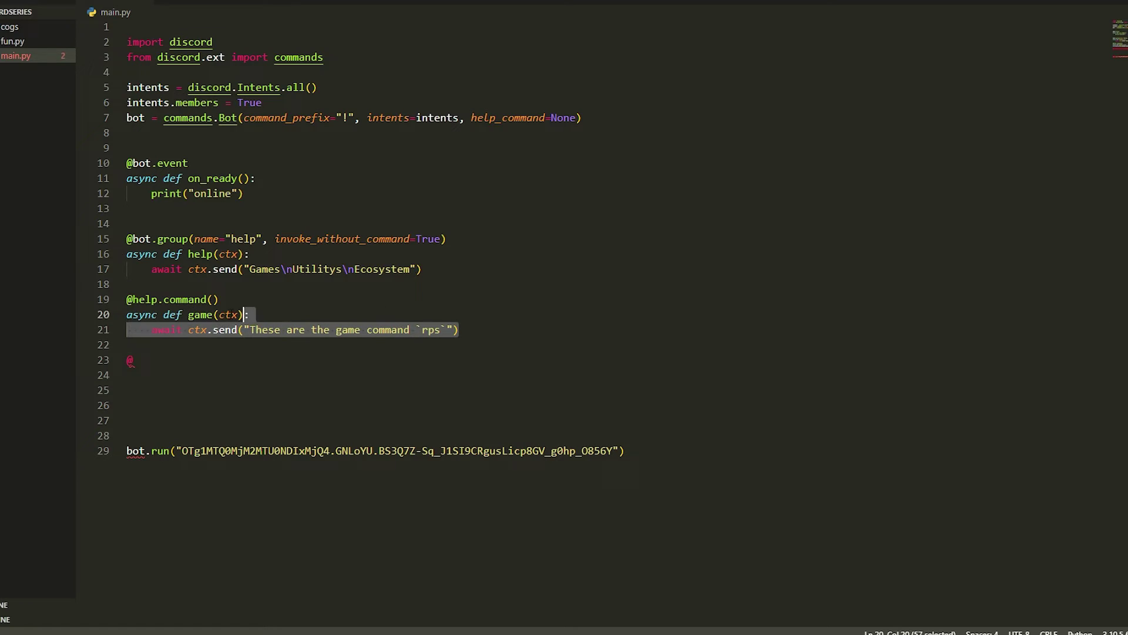
- Duplicate the game subcommand block twice below the original
drag(459, 331, 127, 299)
key(ctrl+c)
click(148, 360)
key(BackSpace)
key(ctrl+v)
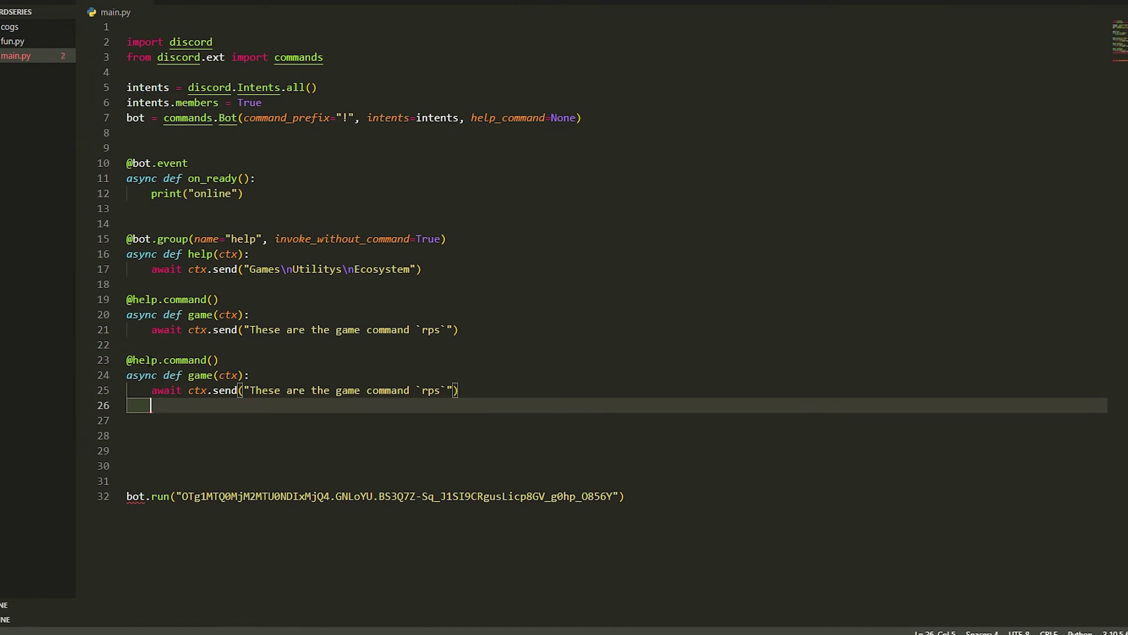
key(ctrl+v)
key(ctrl+z)
key(Return)
key(ctrl+v)
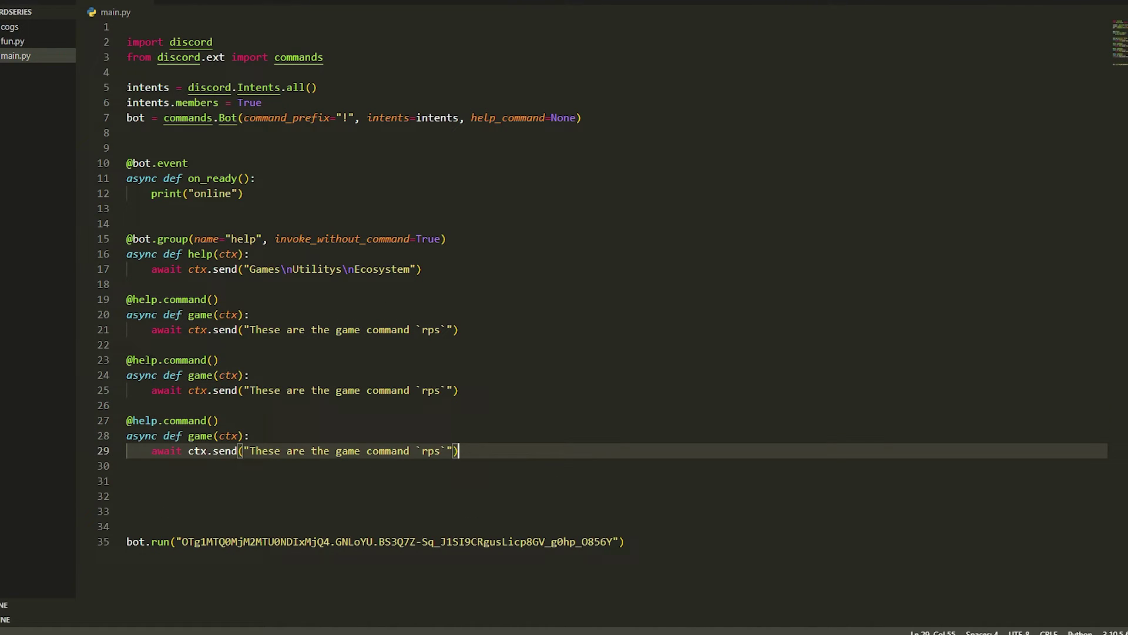
- Rename the two copies to uti and eco and edit their reply strings
double_click(199, 375)
text(uti)
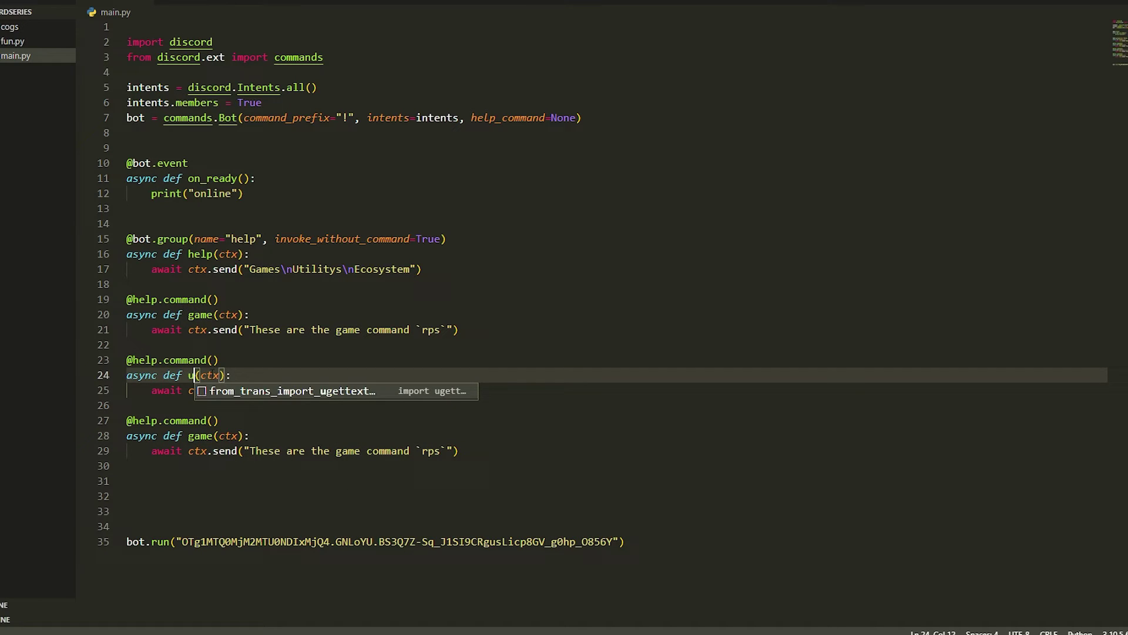
double_click(199, 435)
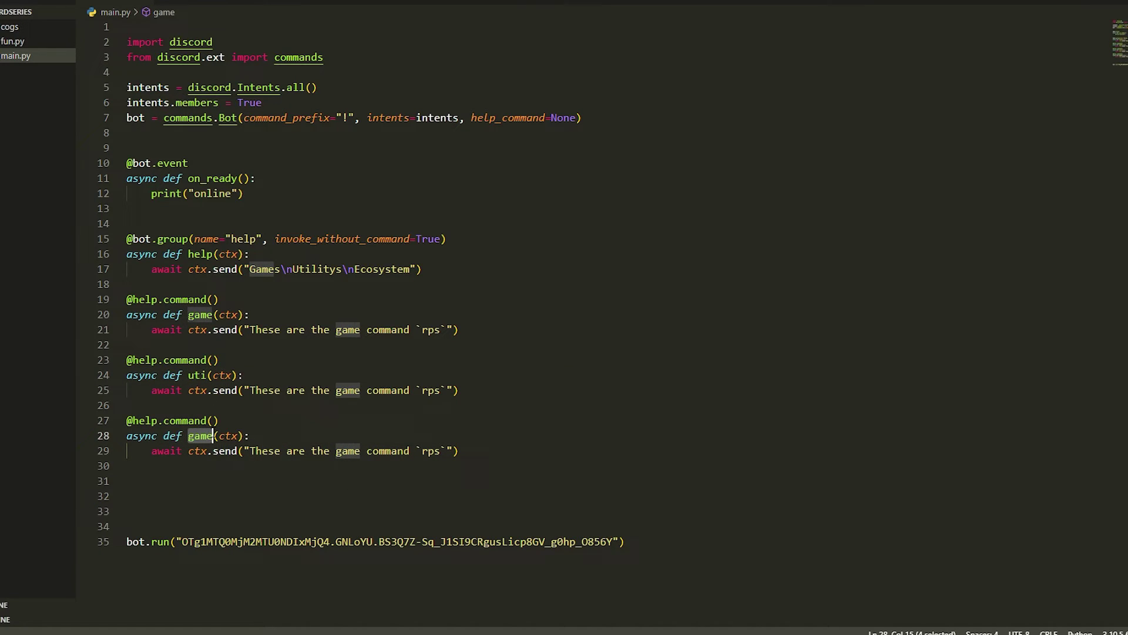
text(eco)
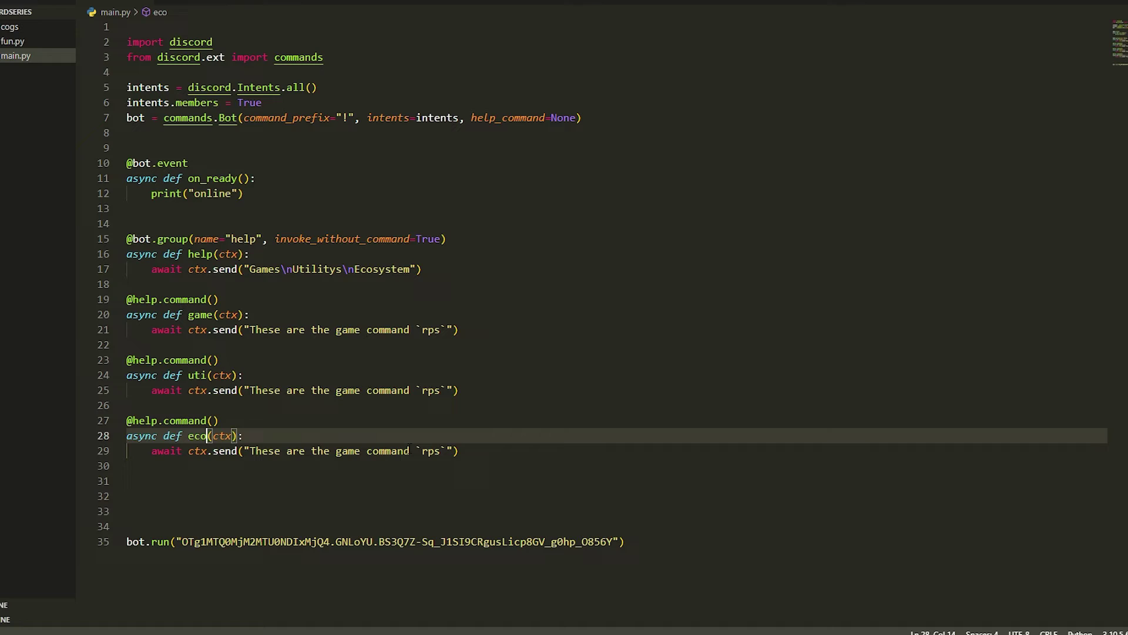
double_click(347, 450)
drag(347, 450, 445, 450)
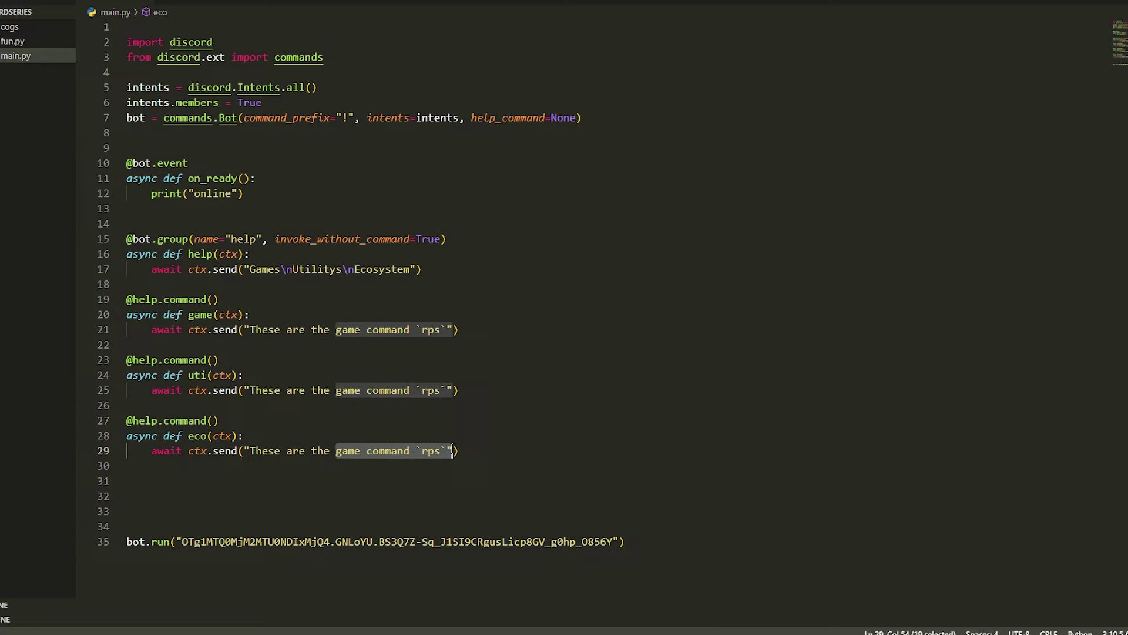
text(eco commands)
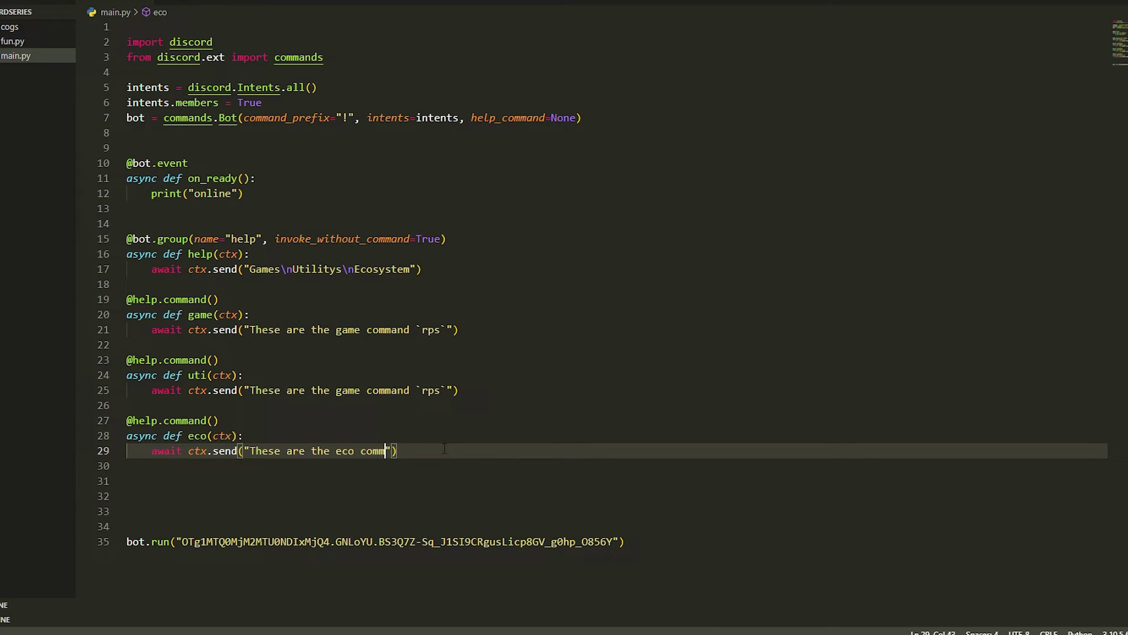
double_click(348, 391)
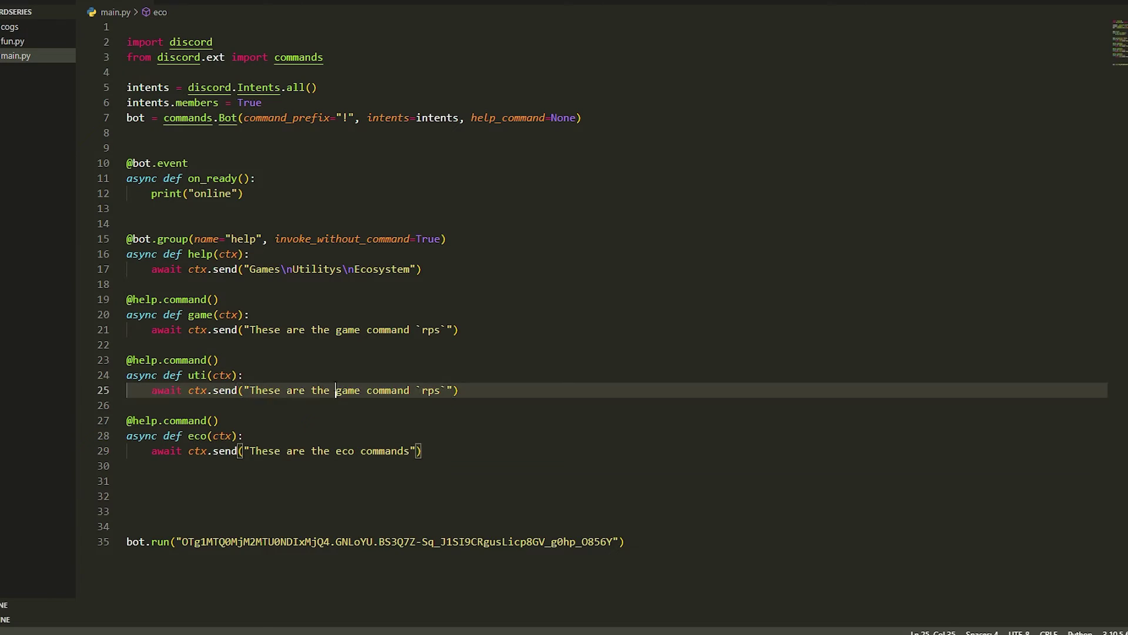
text(uti)
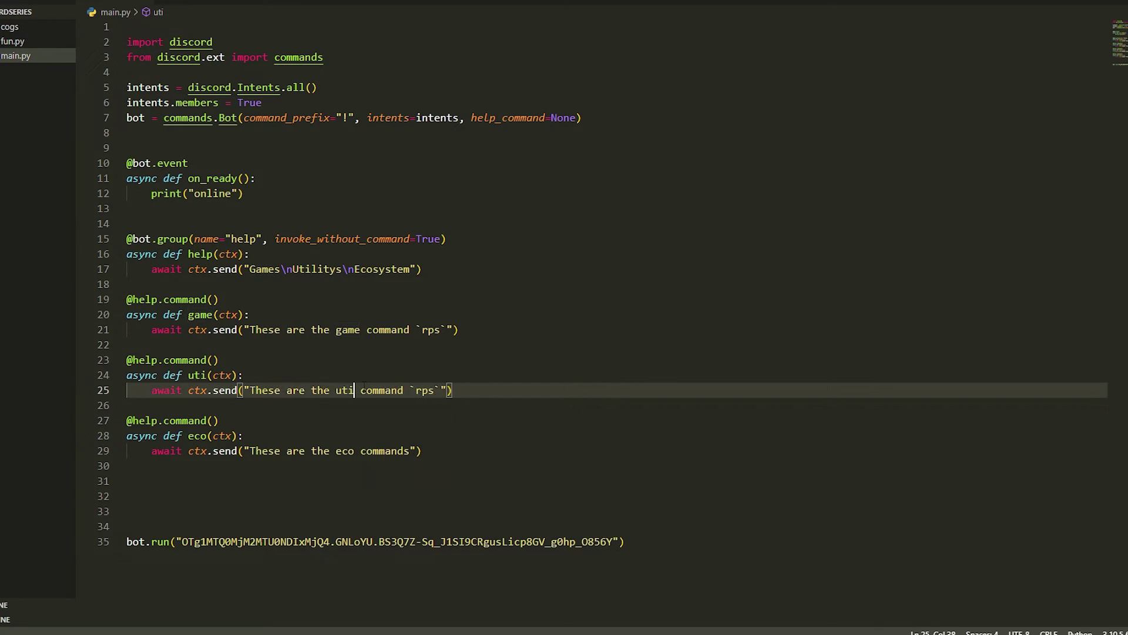
click(404, 389)
text(s)
double_click(427, 391)
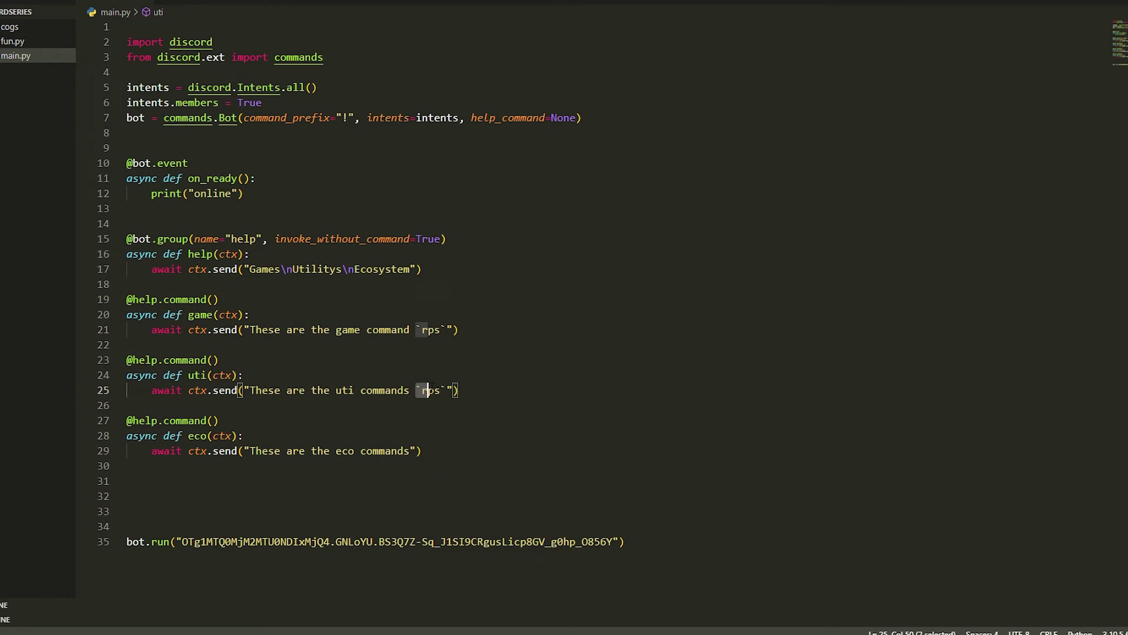
key(BackSpace)
click(396, 356)
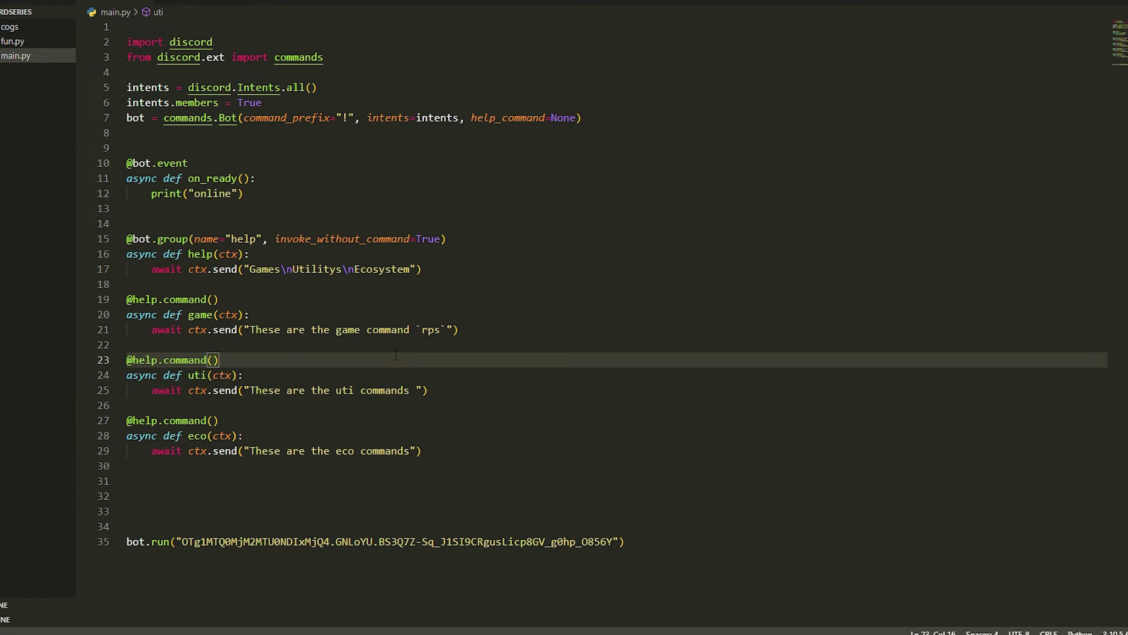
- Run main.py so the bot comes online, then bring Discord to the front
key(Up)
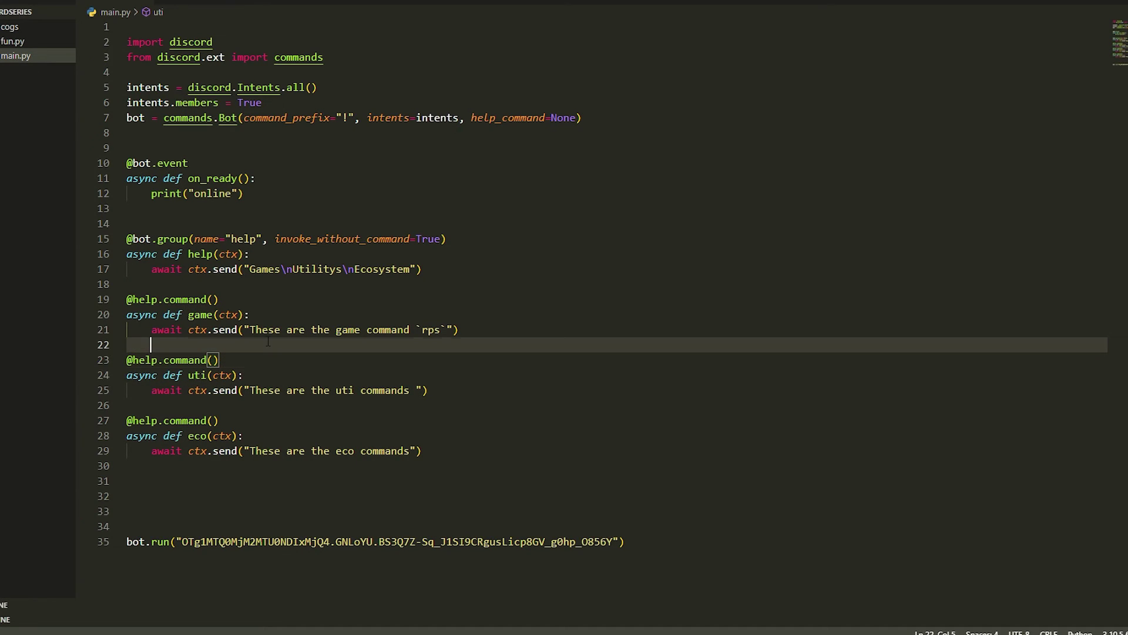
click(1083, 6)
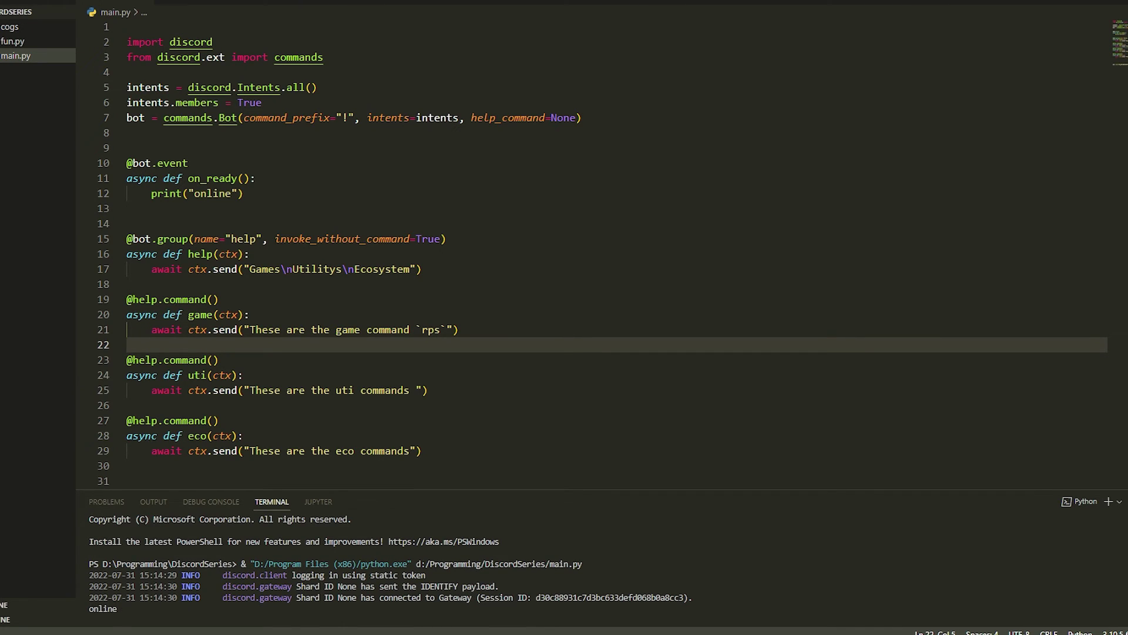
drag(1102, 18, 328, 66)
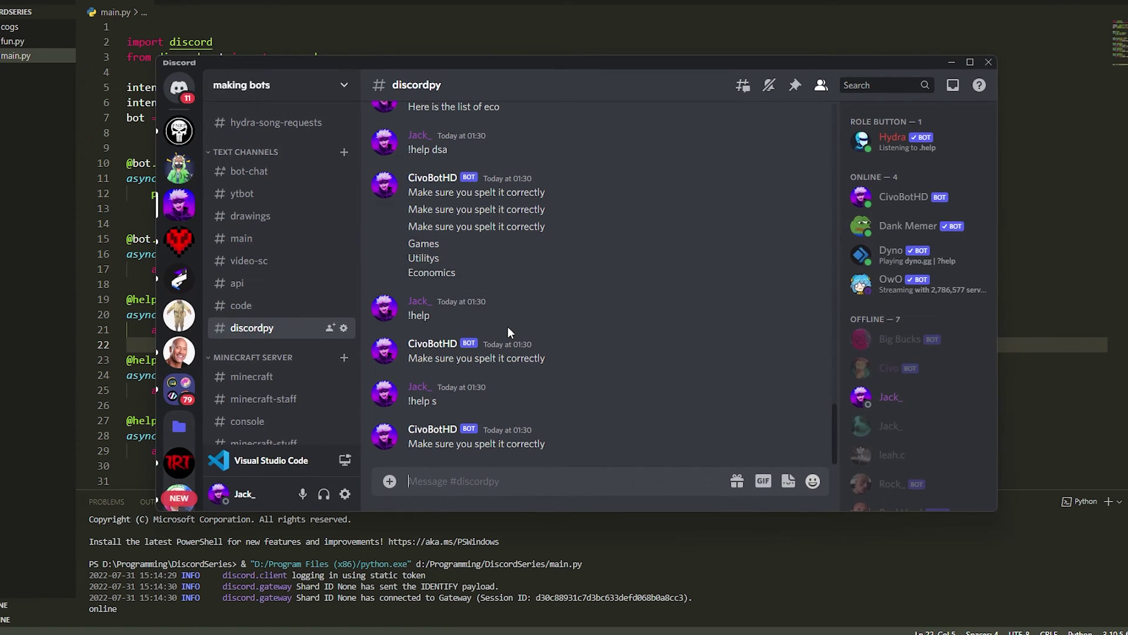
text(!help)
- Send !help, !help game, !help eco and !help uti in the discordpy channel
key(Return)
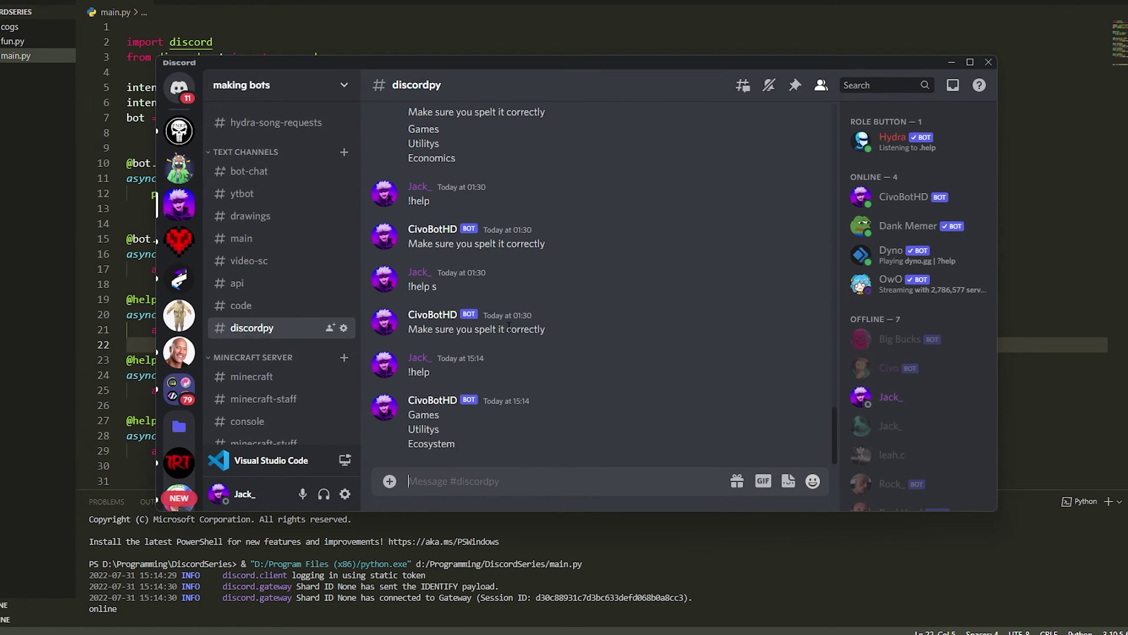
mouse_move(530, 423)
text(!help gam)
text(e)
key(Return)
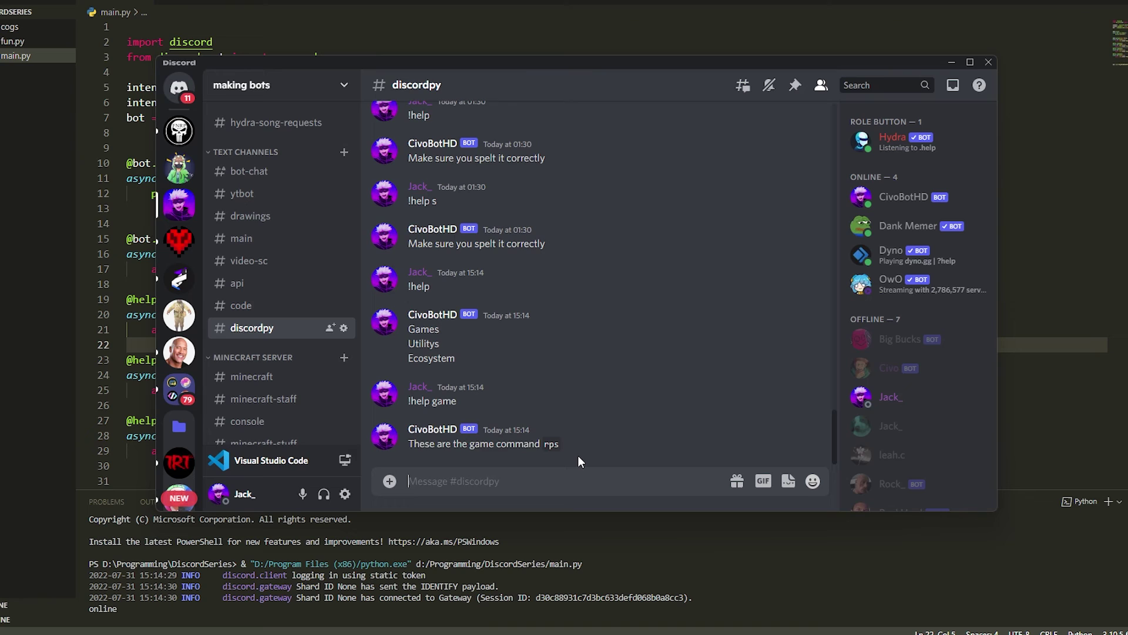
text(!help eco)
key(Return)
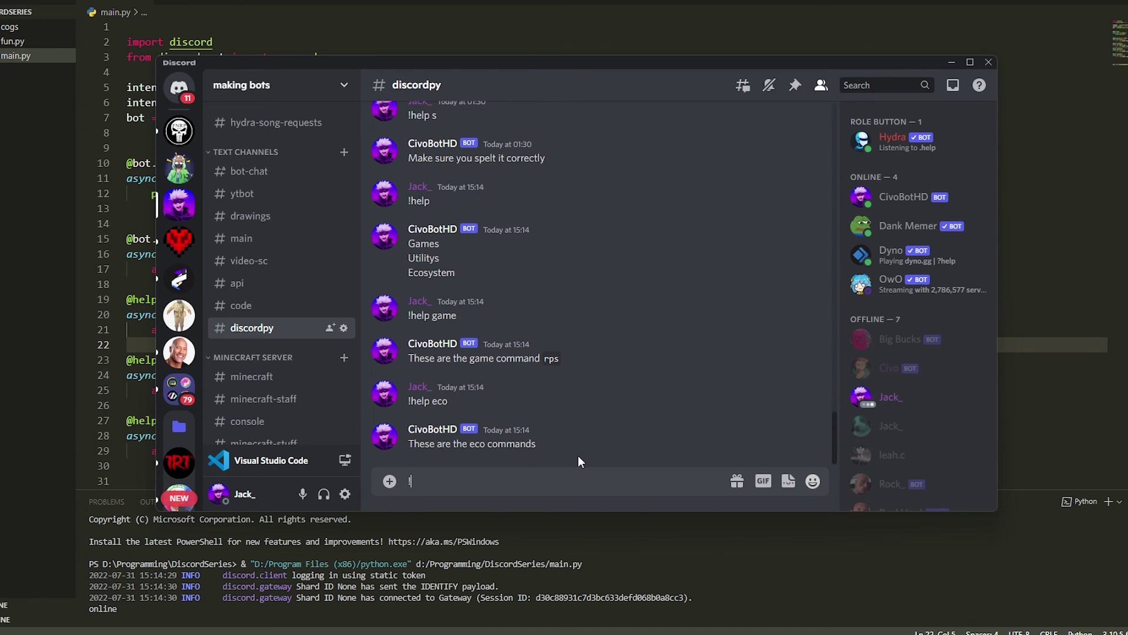
text(!help )
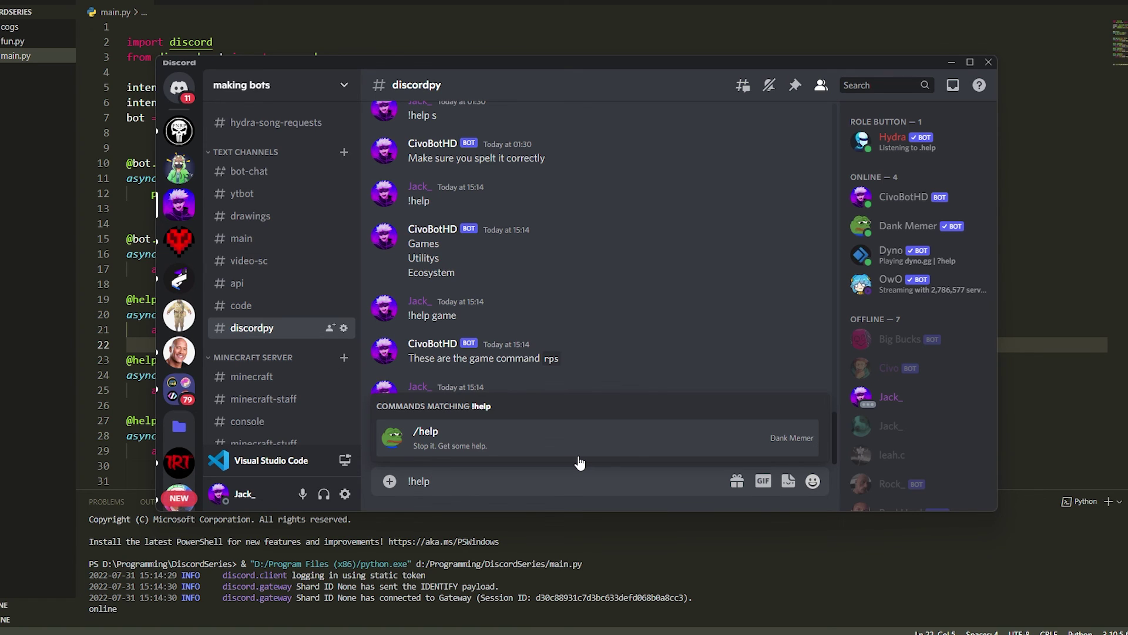
text(uti)
key(Return)
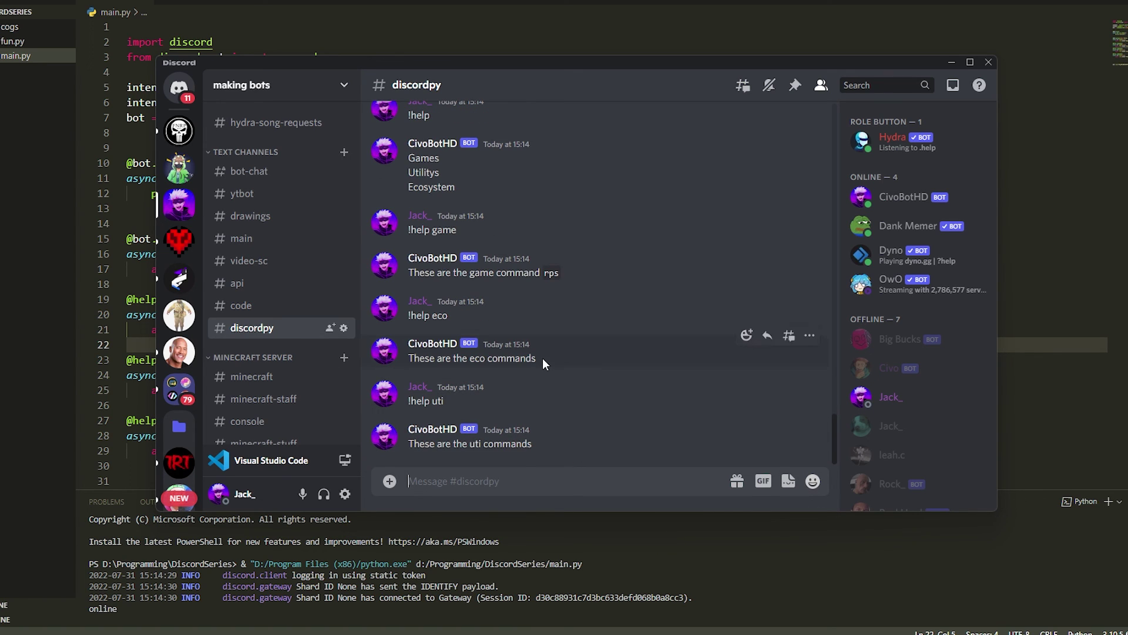